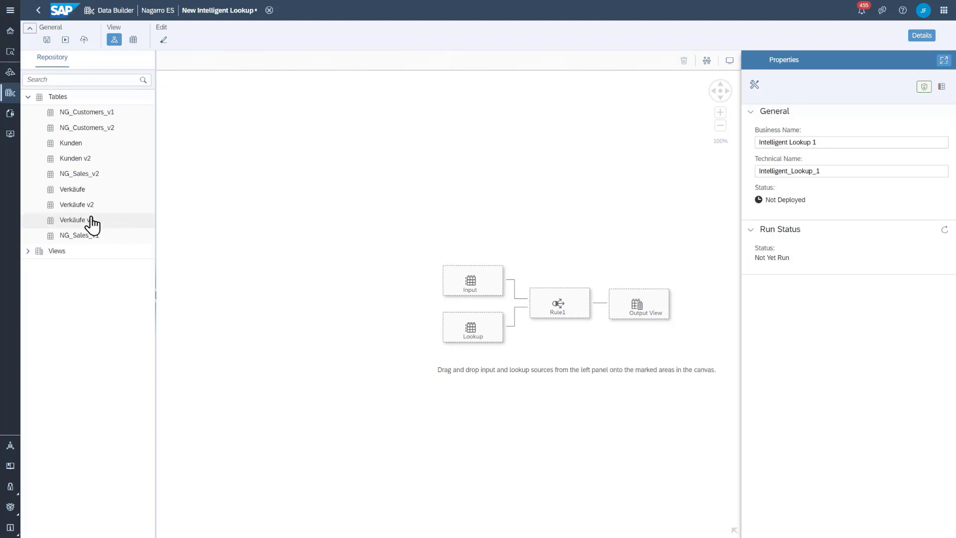
Add the Verkäufe v3 table as the lookup's input and define Rechnungsnummer as its pairing column
drag(71, 225, 464, 275)
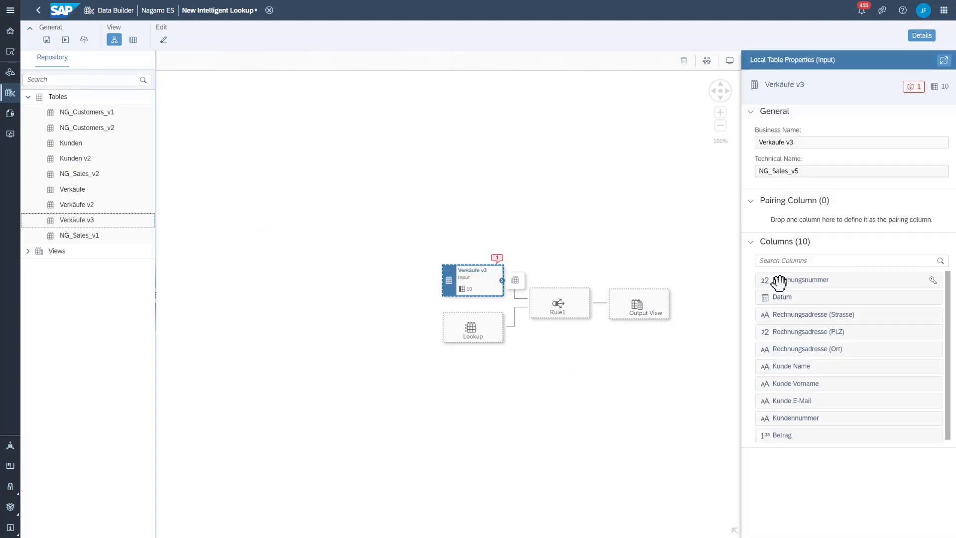
drag(784, 282, 792, 219)
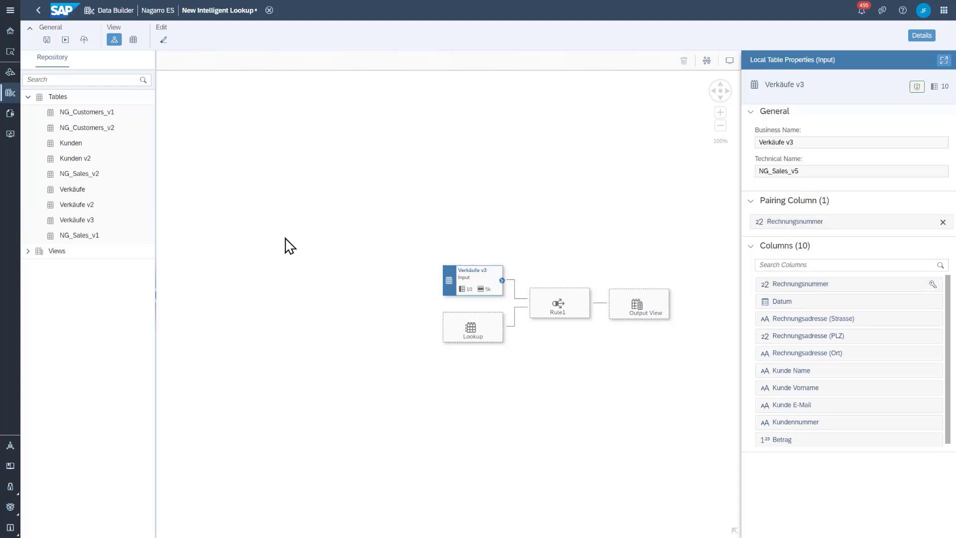
Add the Kunden v2 table as the lookup source and define Kundennummer as its return column
drag(85, 160, 474, 334)
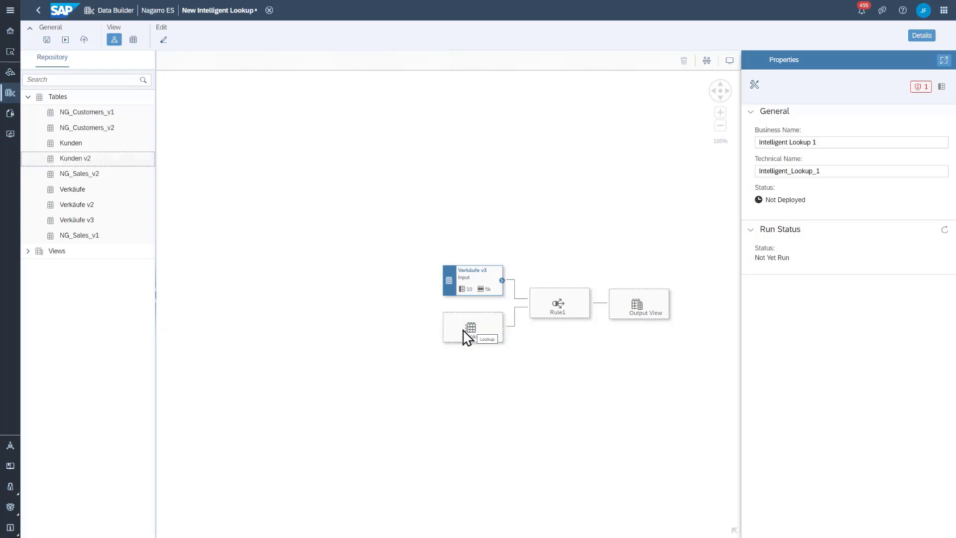
click(346, 335)
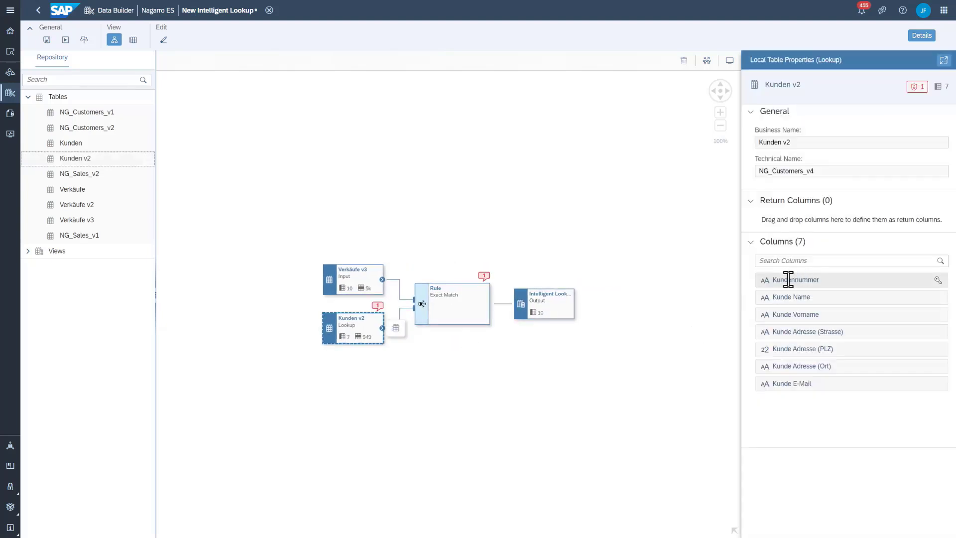
click(784, 280)
drag(785, 280, 787, 220)
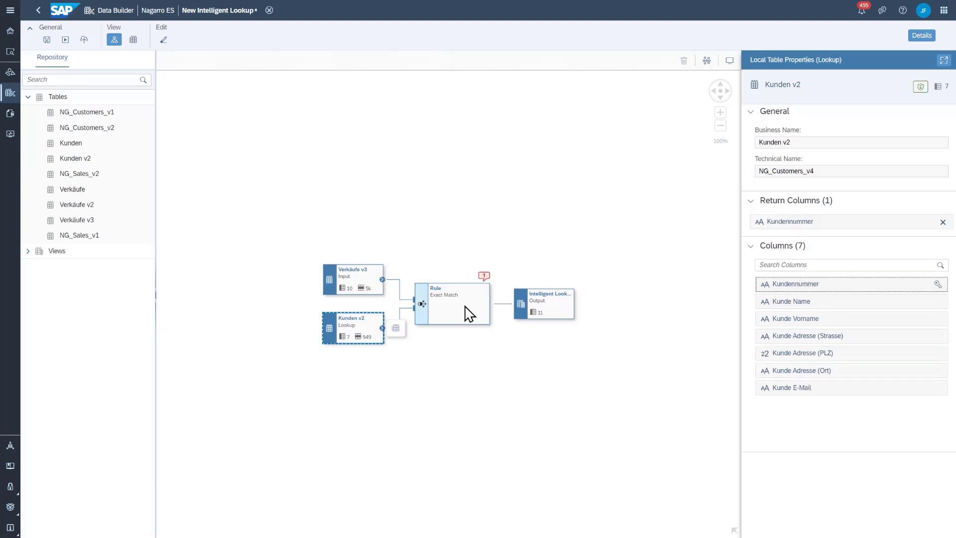
In the Exact Match rule, map Kundennummer of Verkäufe v3 to Kundennummer of Kunden v2
click(444, 315)
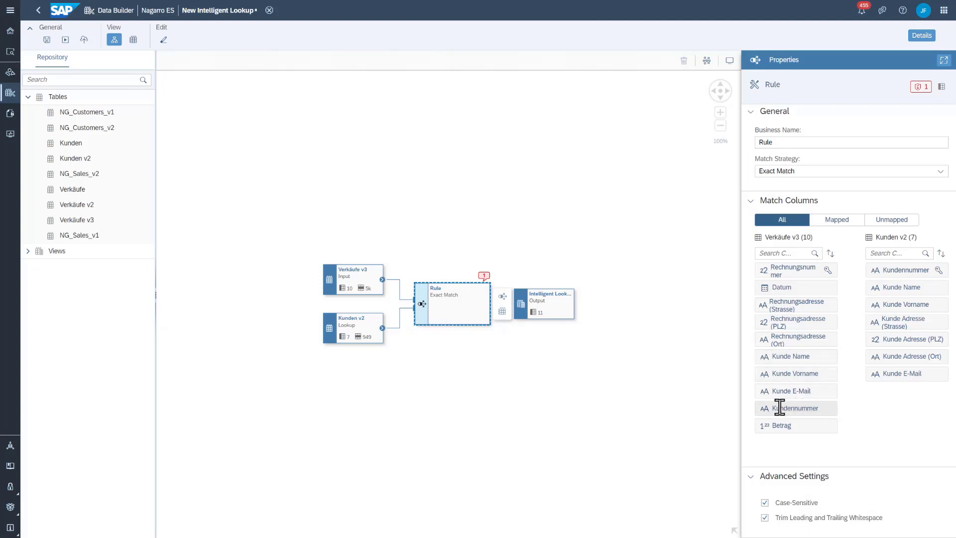
drag(779, 407, 875, 272)
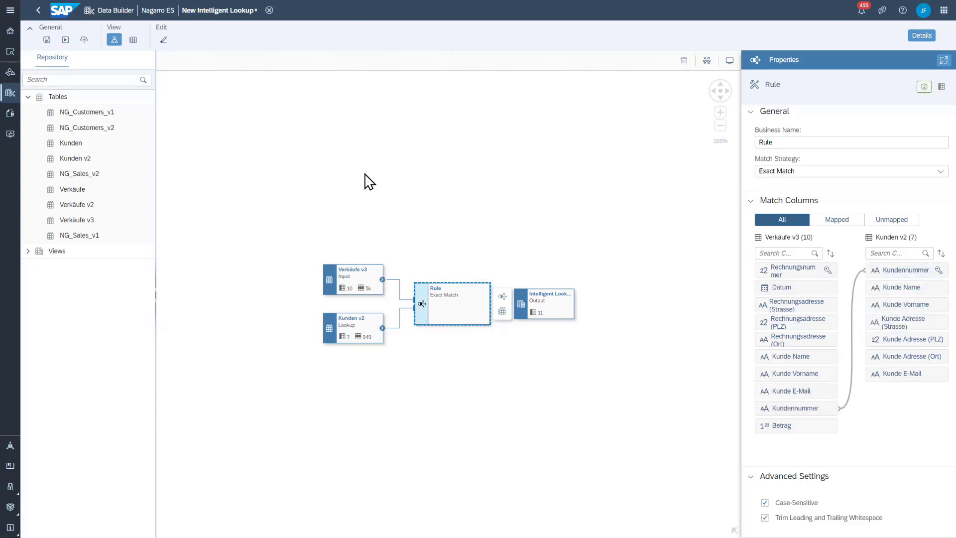
Save and deploy the lookup as Intelligent Lookup 16 and run it
click(84, 39)
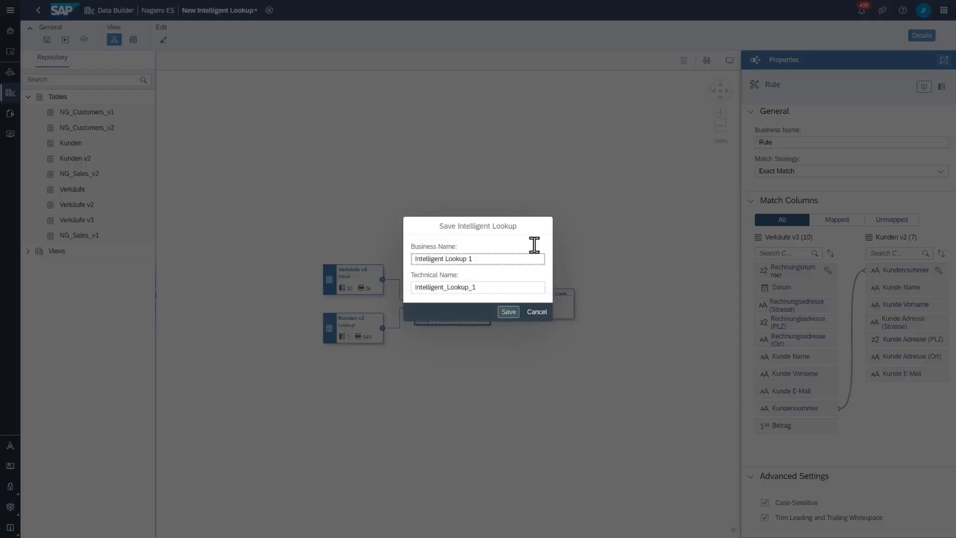
click(515, 313)
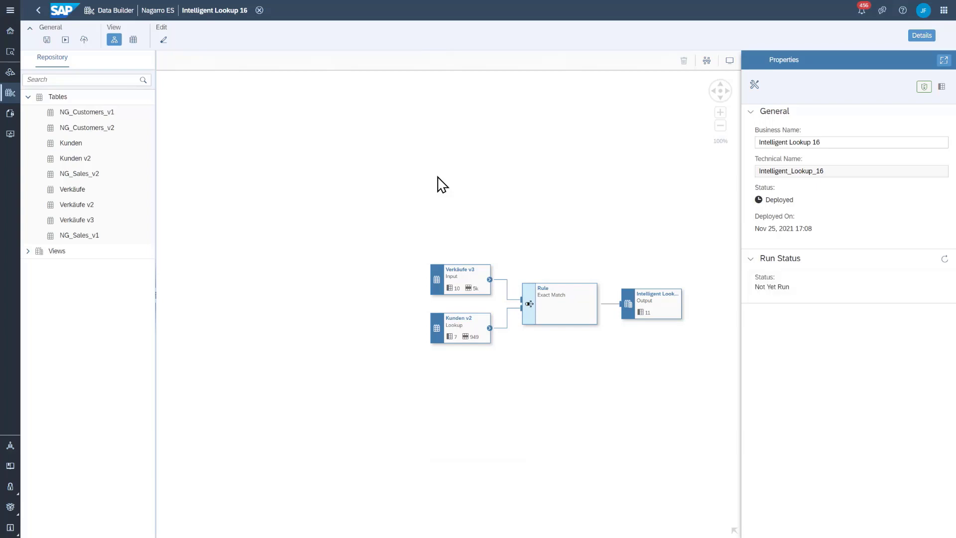
click(65, 40)
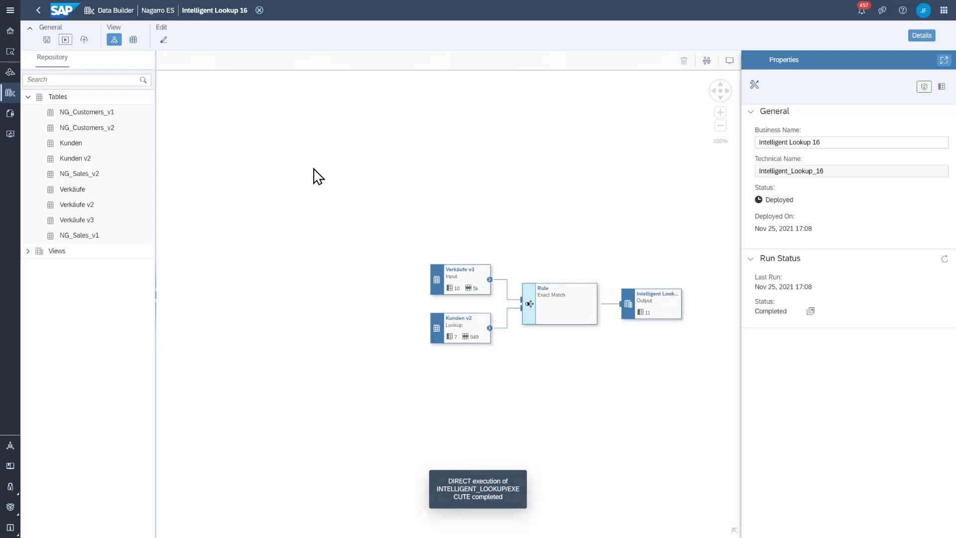
Examine the matched and unmatched records of the customer number rule
click(455, 323)
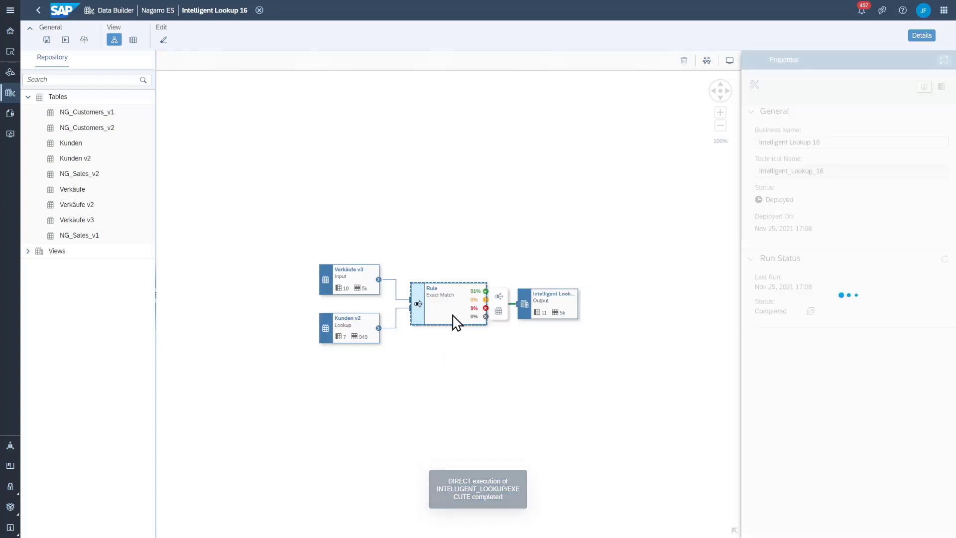
click(499, 311)
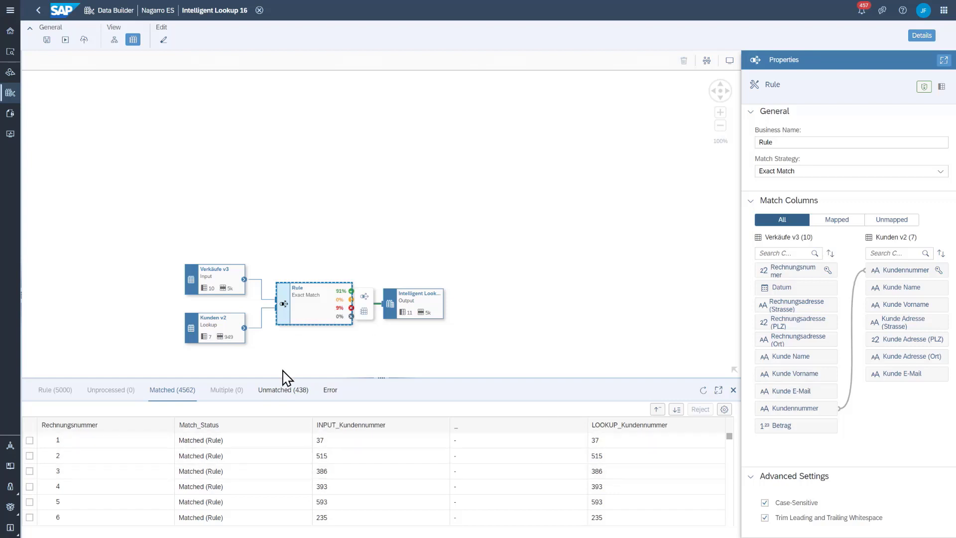
click(278, 389)
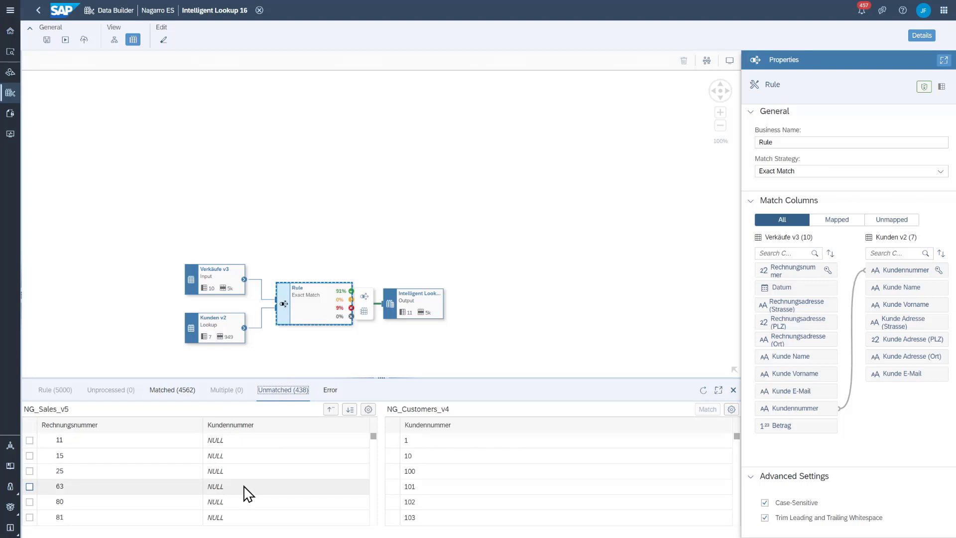
Add an Exact Match rule for the unmatched records, mapping Kunde E-Mail of Verkäufe v3 to Kunde E-Mail of Kunden v2
click(364, 296)
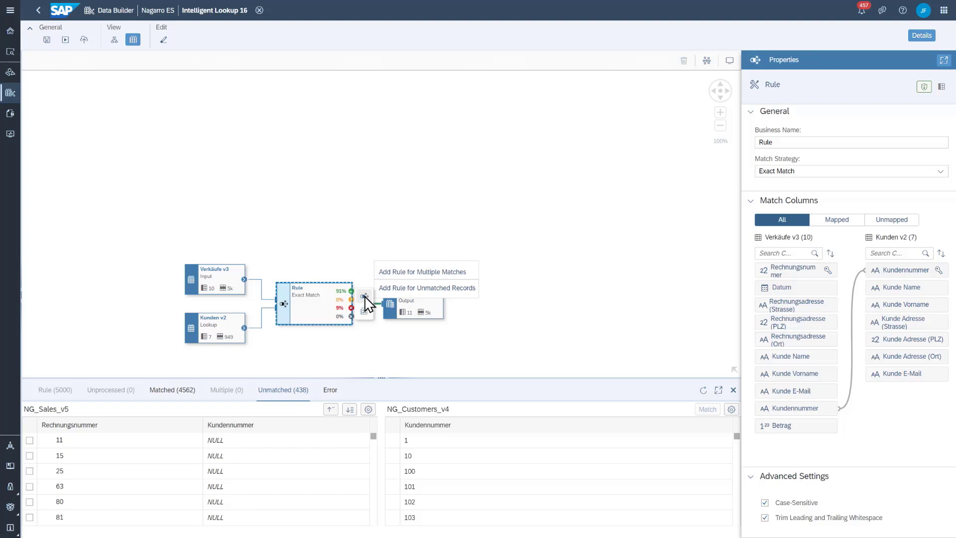
click(443, 290)
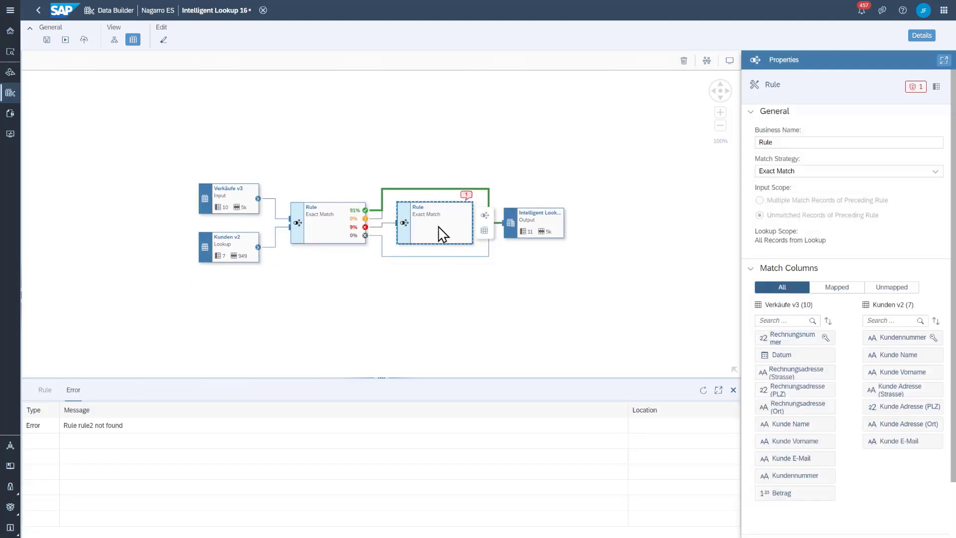
drag(796, 458, 876, 439)
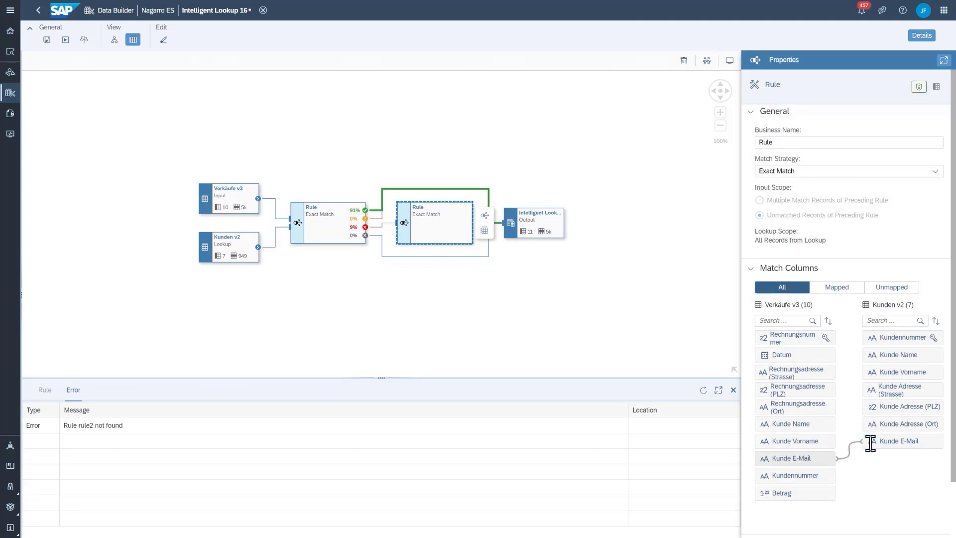
Deploy the lookup with the added e-mail rule and run it
click(84, 39)
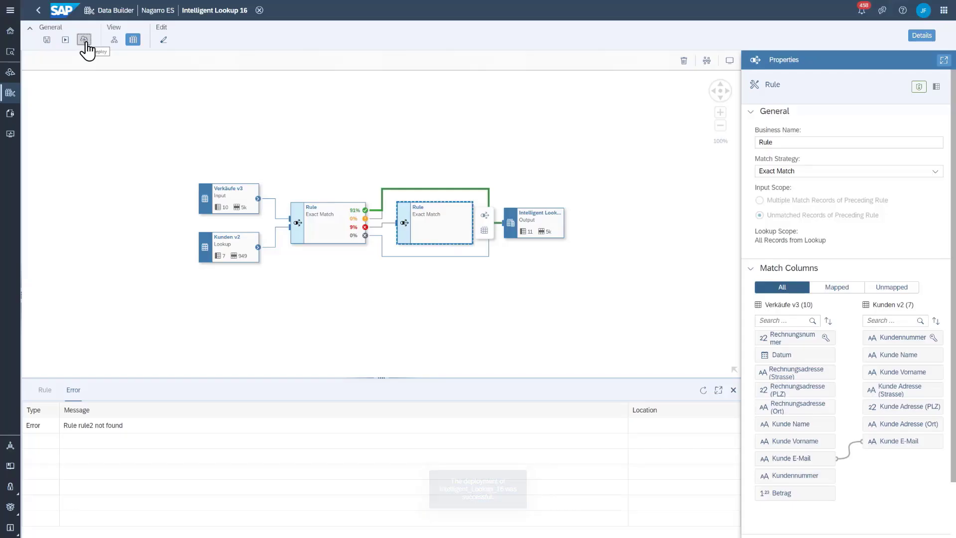
click(66, 39)
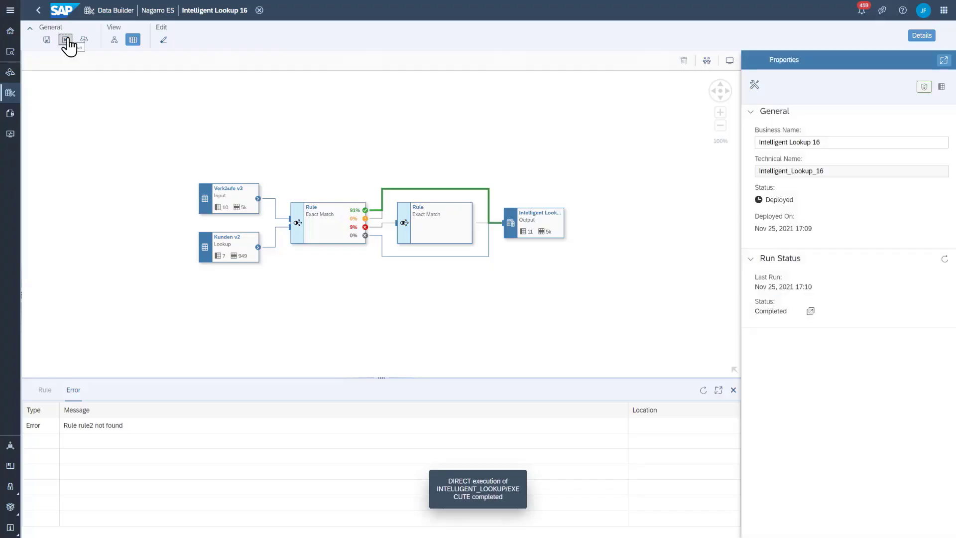
Examine the matched records of the e-mail rule in an enlarged data preview
click(451, 236)
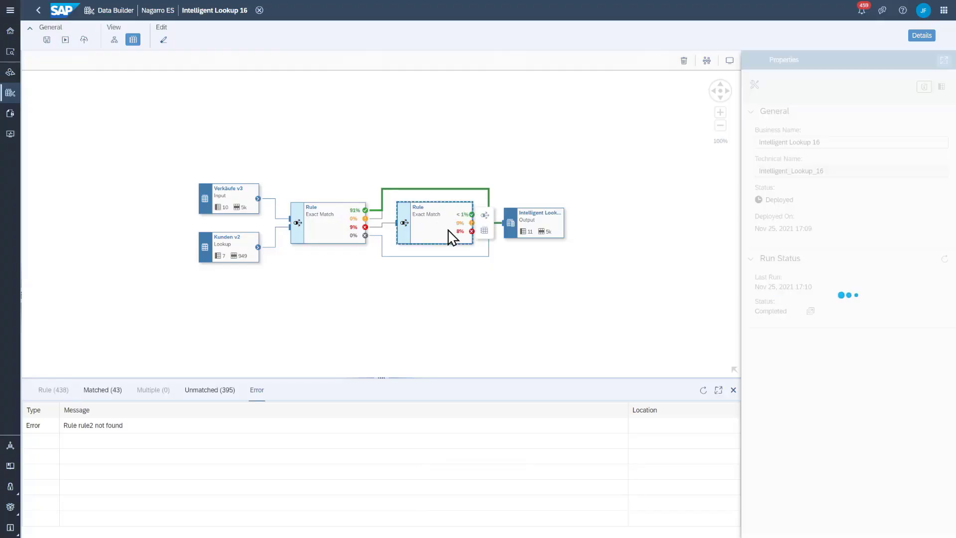
click(106, 390)
drag(384, 377, 400, 291)
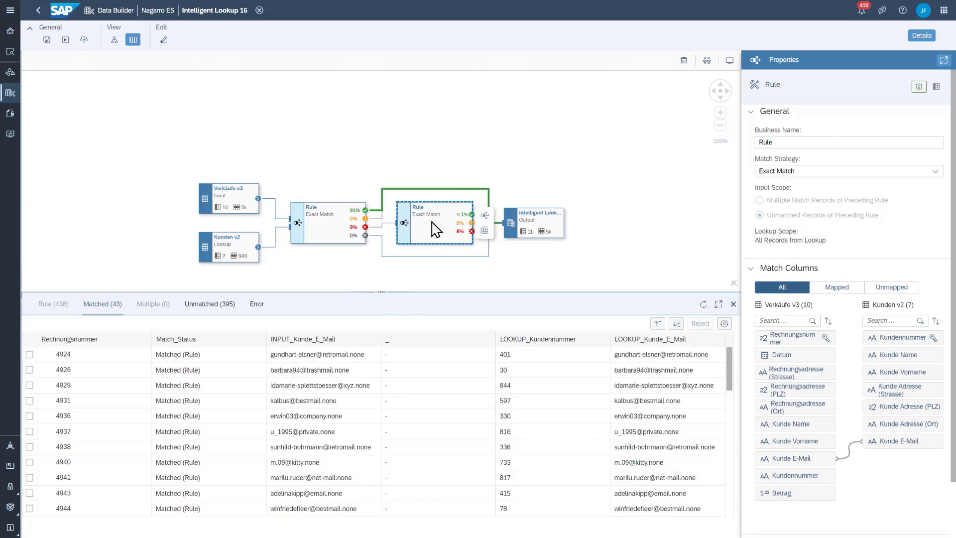
Add a third rule for the e-mail rule's unmatched records and set its match strategy to Fuzzy Match
click(485, 215)
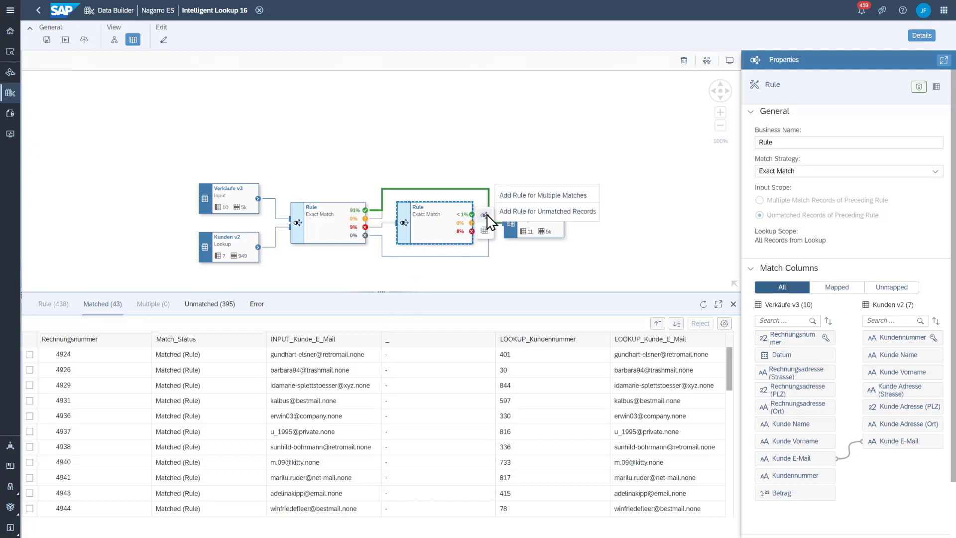
click(554, 216)
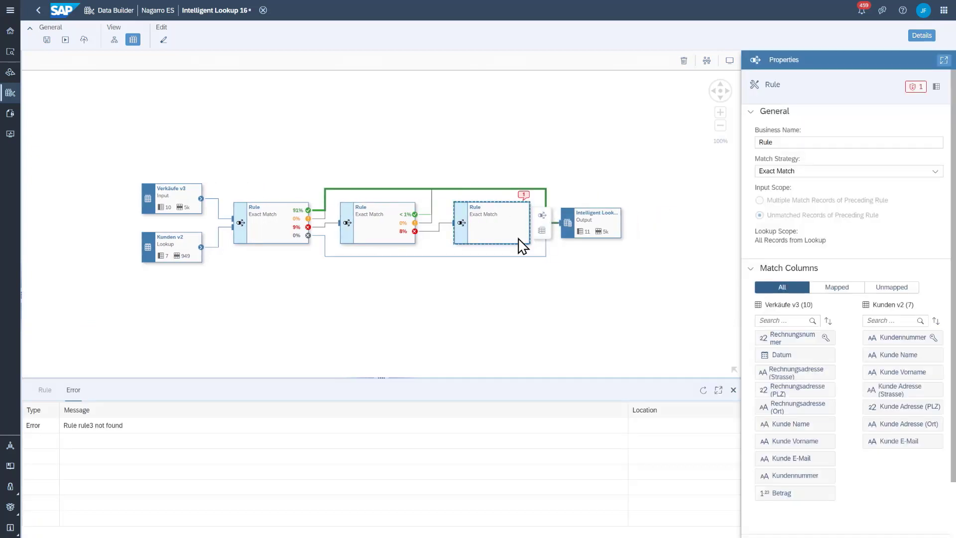
click(789, 174)
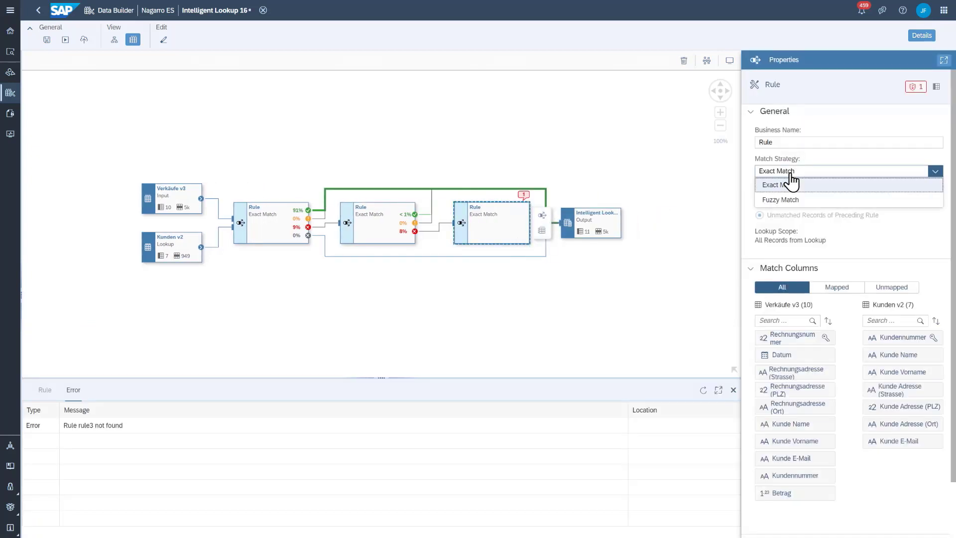
click(793, 202)
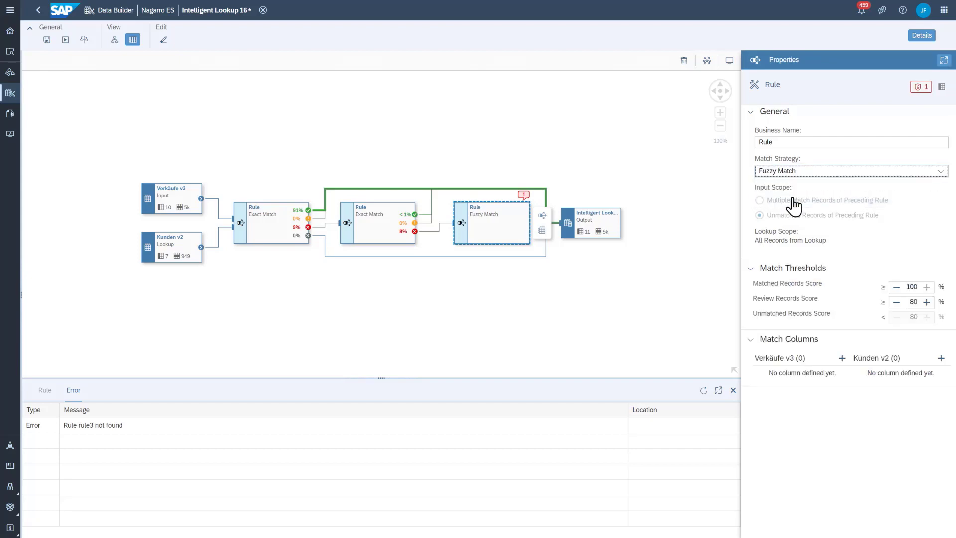
Add Rechnungsadresse (Strasse), Rechnungsadresse (Ort), Kunde Name and Kunde Vorname as the fuzzy rule's match columns for Verkäufe v3
click(842, 358)
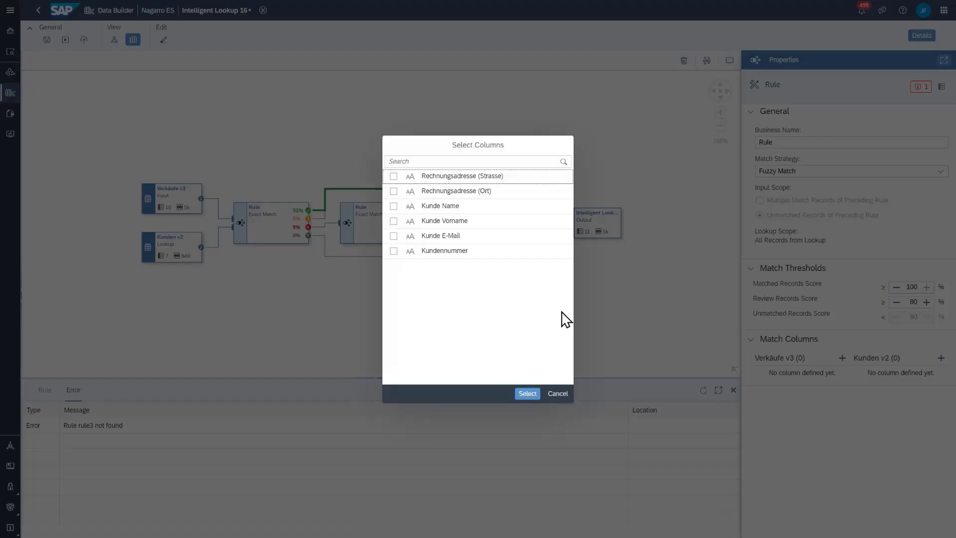
click(479, 193)
click(479, 206)
click(465, 221)
click(465, 236)
click(527, 393)
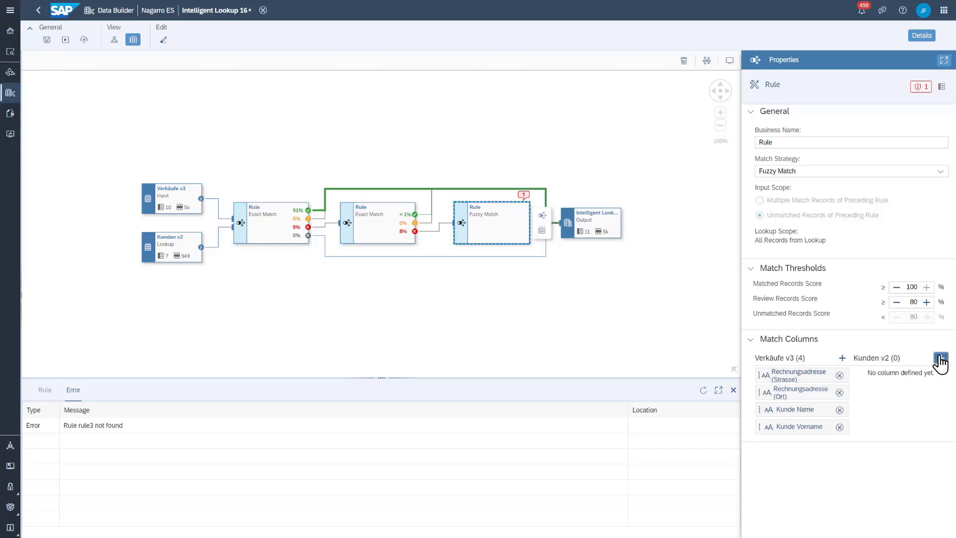
Add Kunde Adresse (Strasse), Kunde Adresse (Ort), Kunde Name and Kunde Vorname as the fuzzy rule's match columns for Kunden v2
click(940, 358)
click(448, 221)
click(441, 250)
click(437, 220)
click(438, 206)
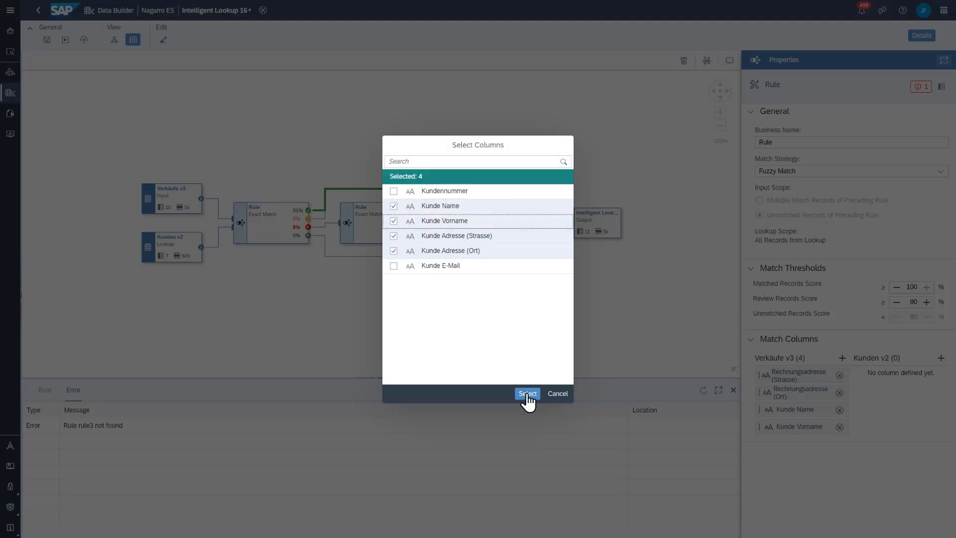
click(527, 393)
Deploy the lookup with the fuzzy rule included and run it
click(84, 40)
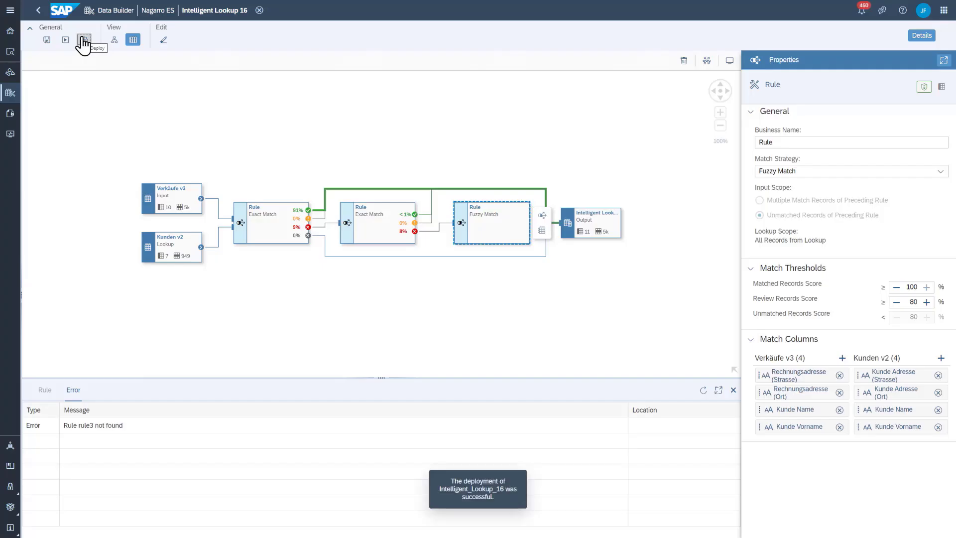
click(65, 41)
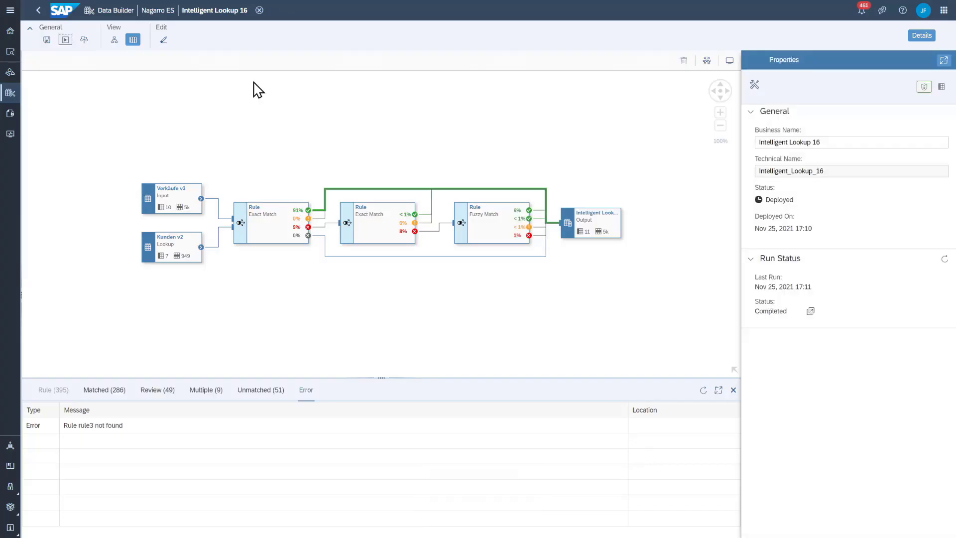
Examine the fuzzy rule's matched records and their scores, and the records awaiting review, in an enlarged preview with the properties hidden
click(482, 244)
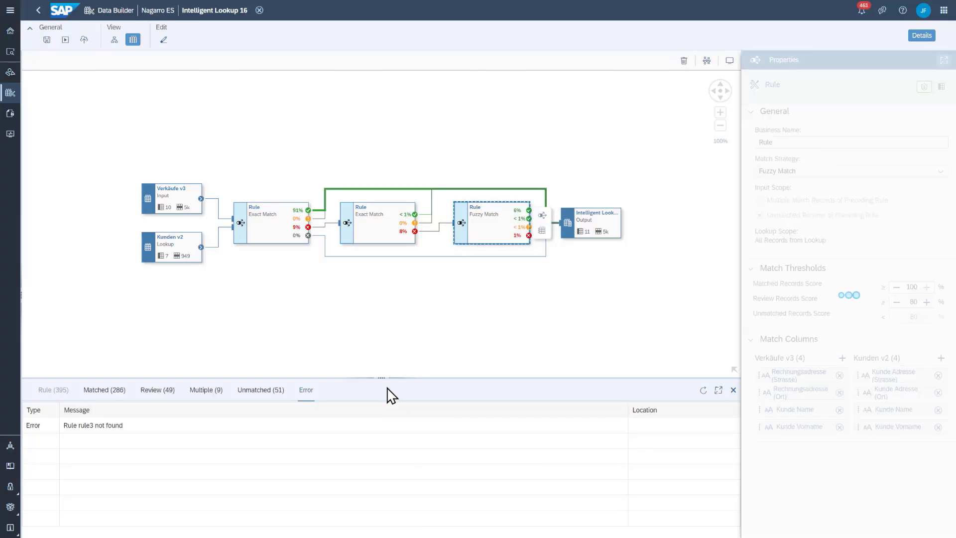
drag(378, 377, 394, 282)
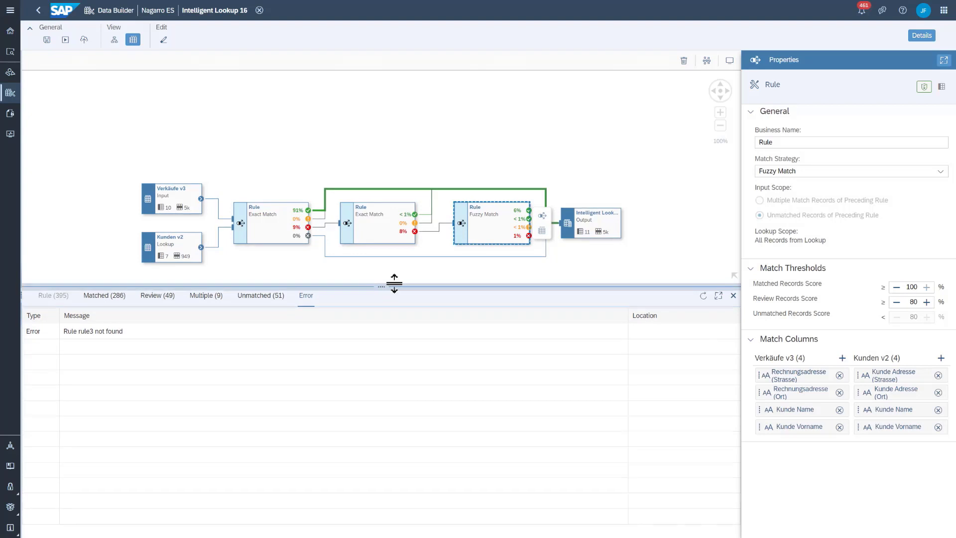
click(103, 296)
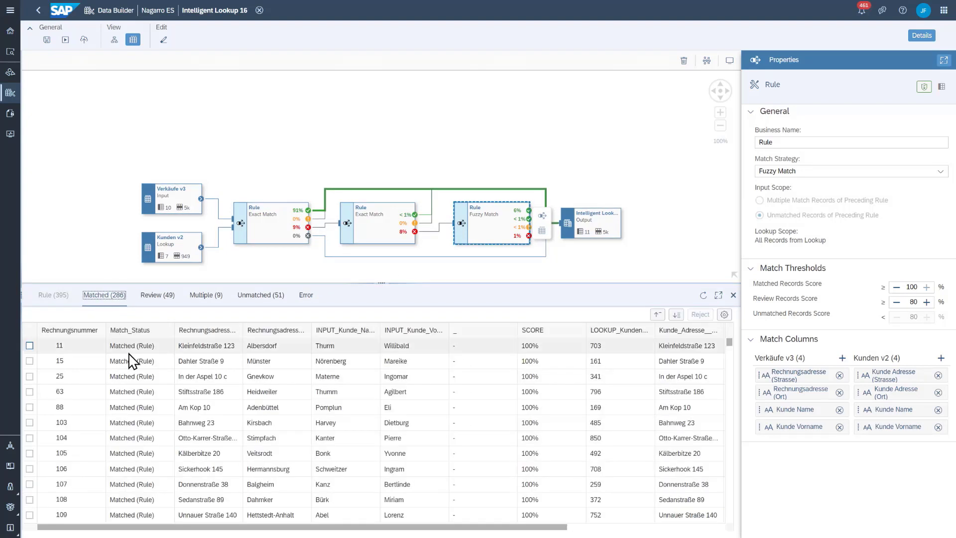
click(922, 36)
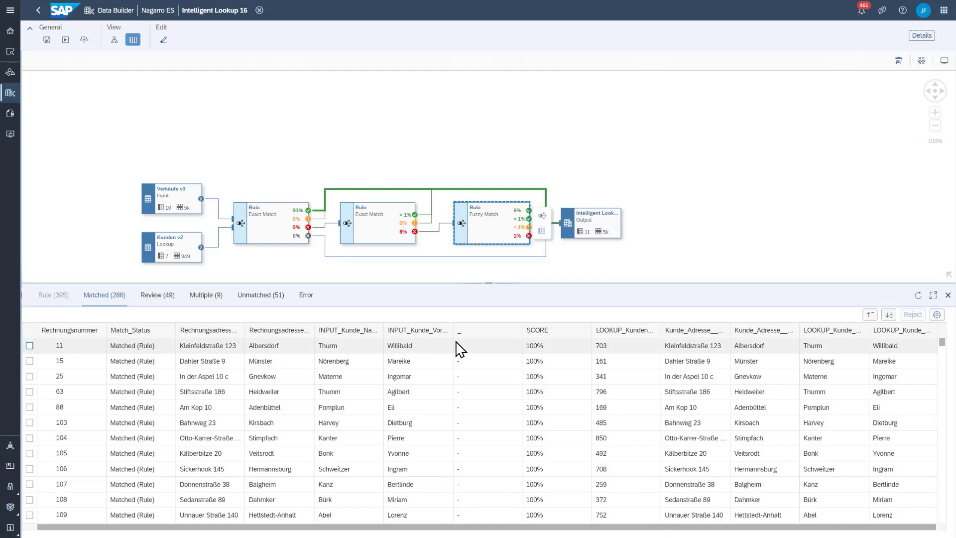
double_click(533, 347)
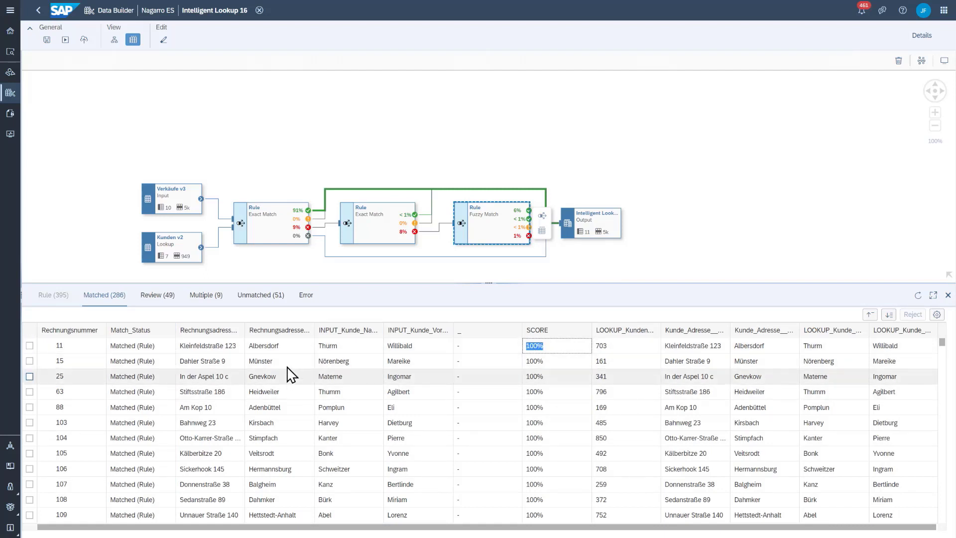
click(158, 296)
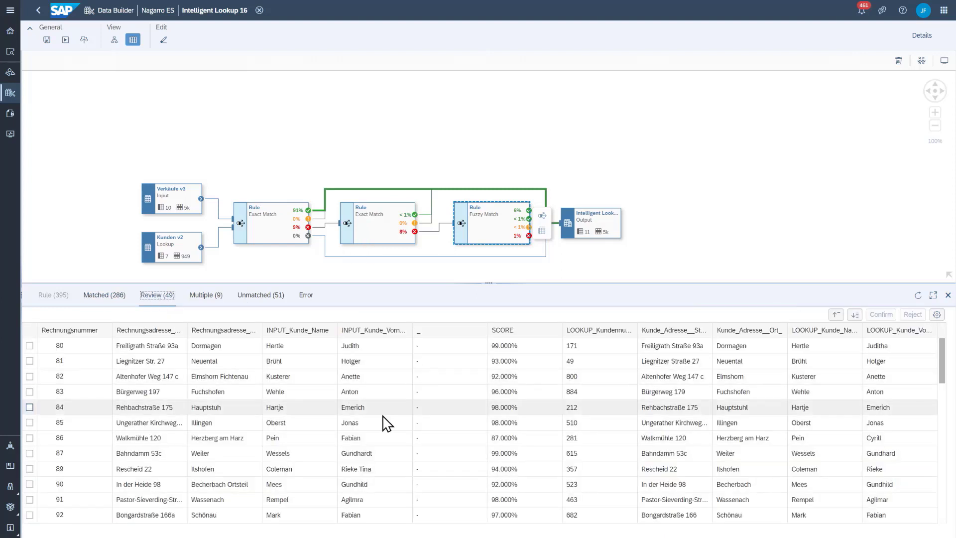
Compare the first names and streets of the first two records awaiting review, and confirm the first record's match
double_click(352, 345)
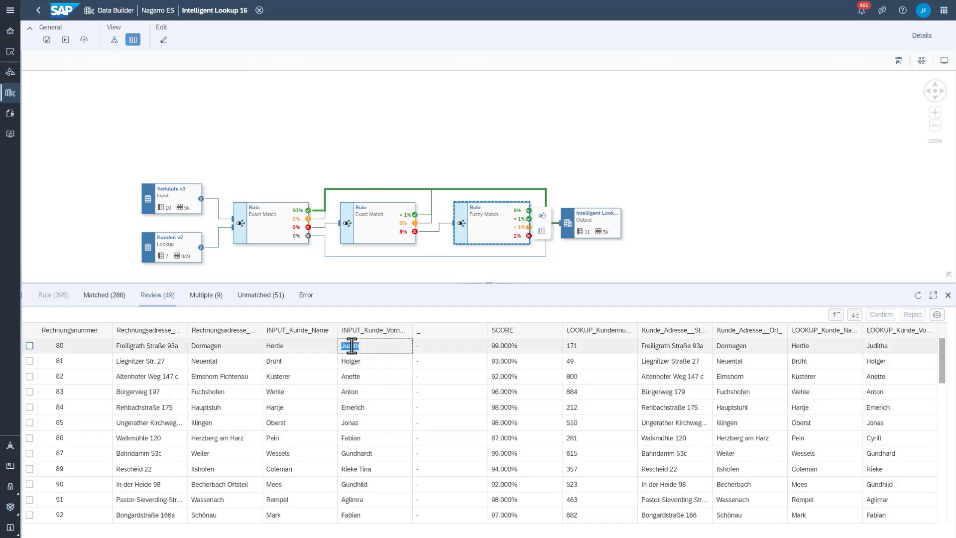
double_click(878, 345)
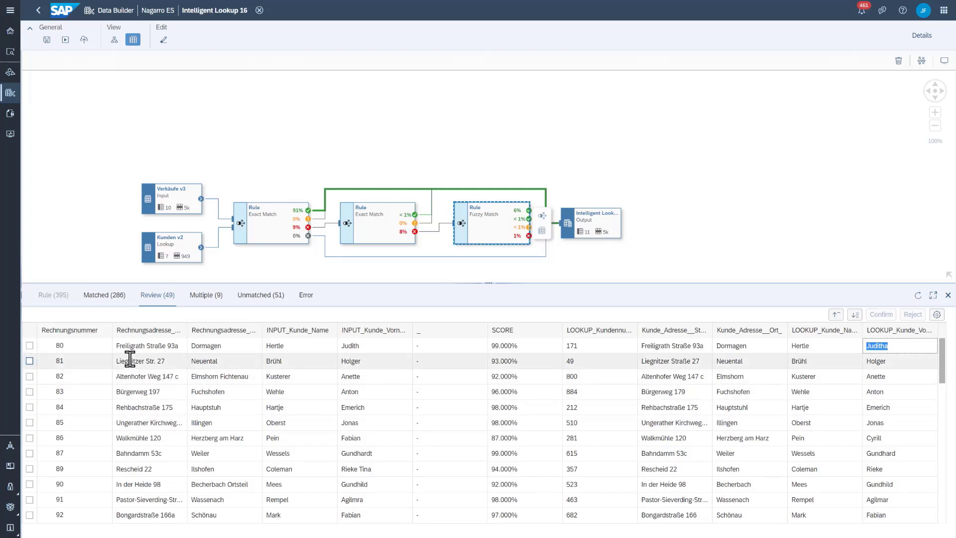
drag(130, 360, 155, 361)
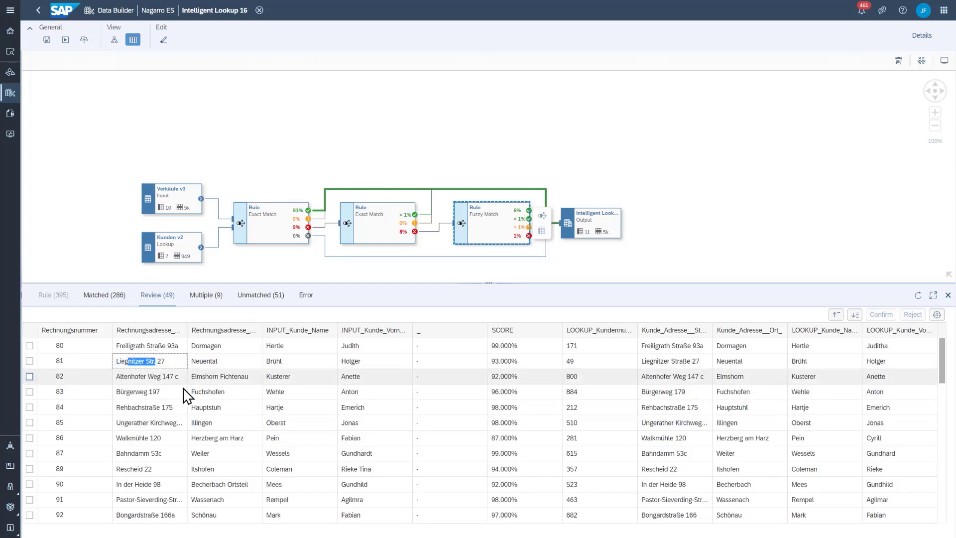
click(664, 361)
drag(661, 361, 697, 369)
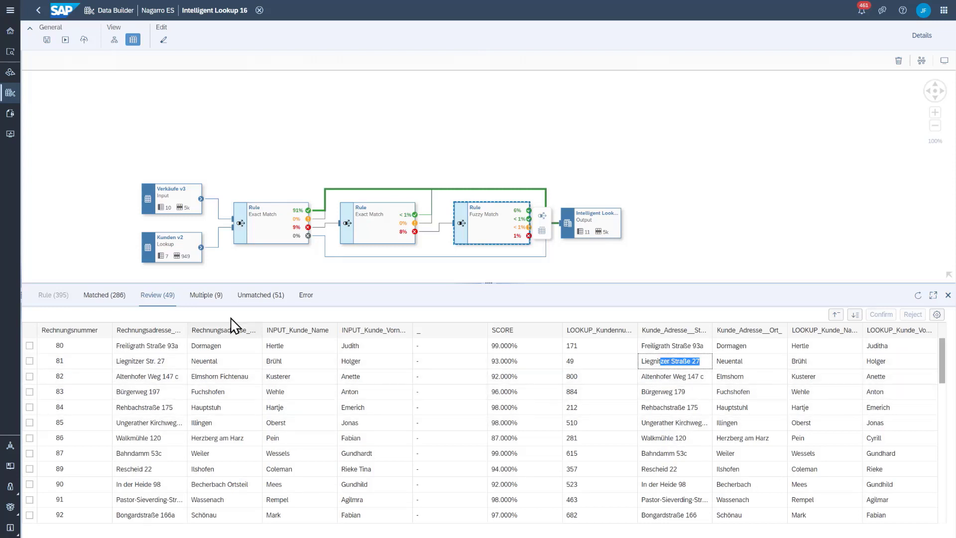
click(30, 346)
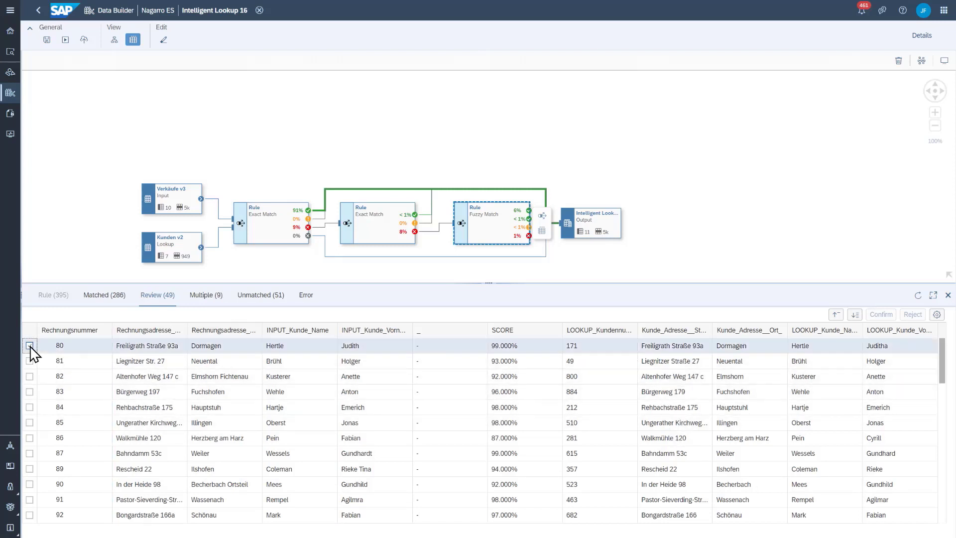
click(881, 314)
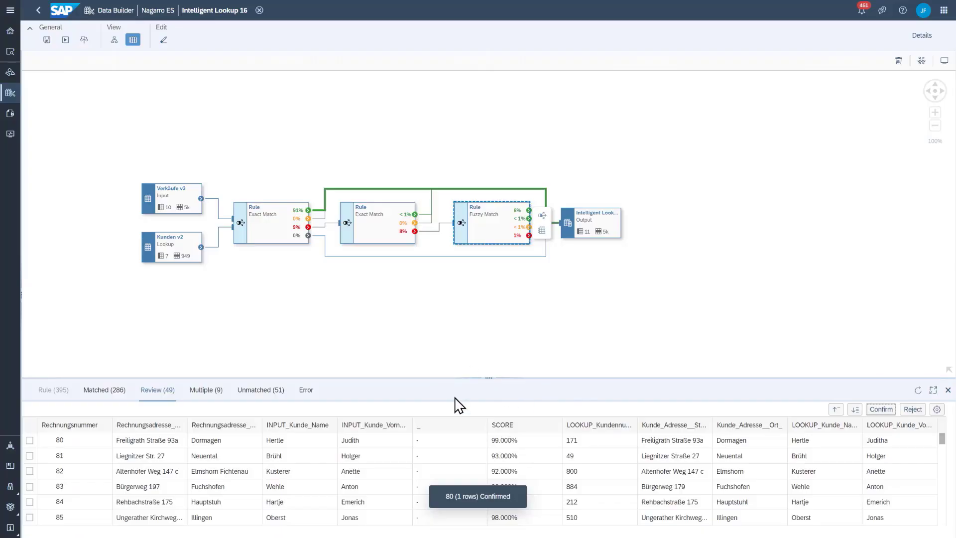
drag(495, 378, 502, 291)
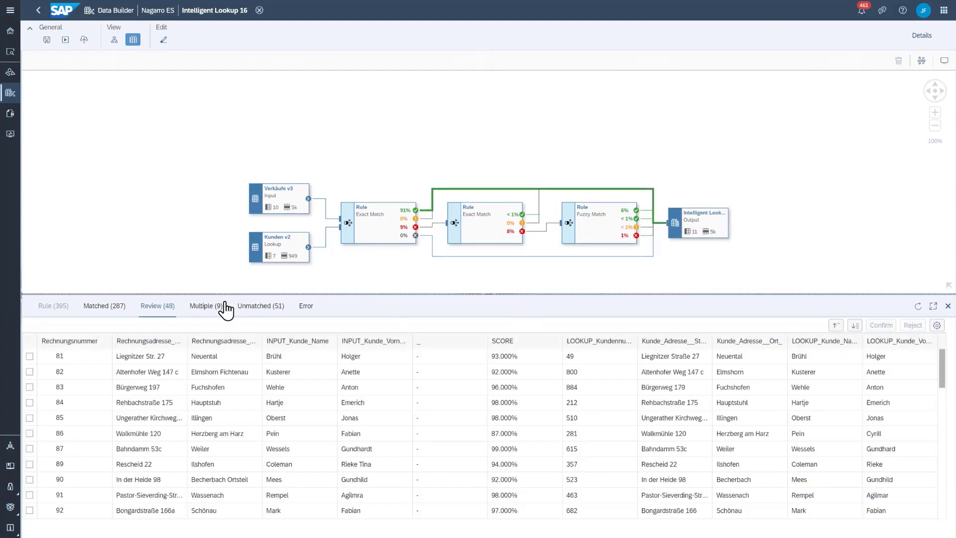
Compare the customer candidates of the first record with multiple matches and match it to the highest-scoring candidate
click(207, 311)
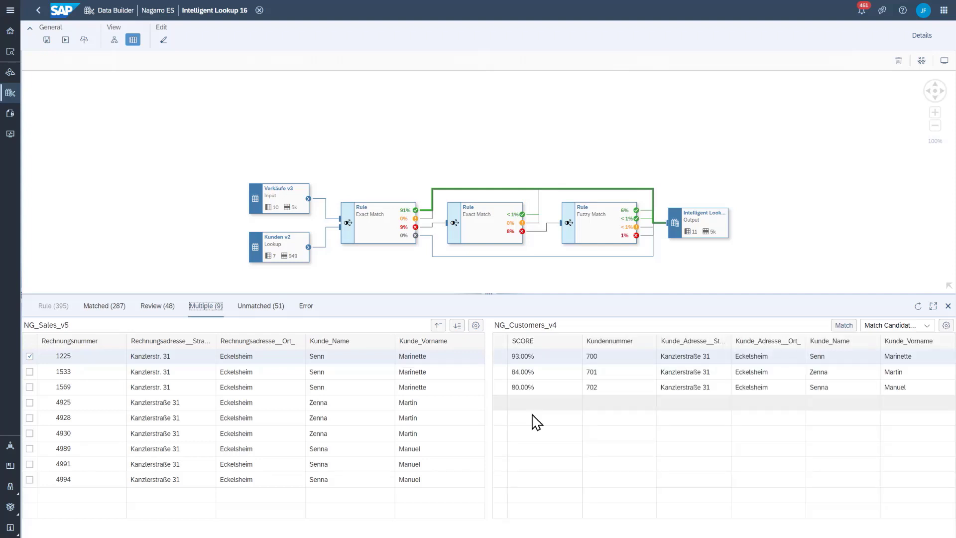
drag(150, 356, 178, 356)
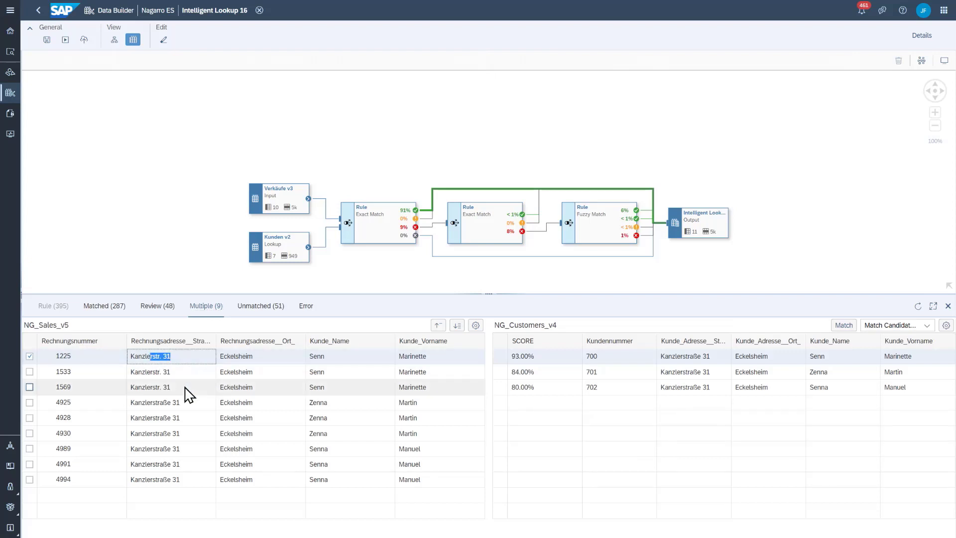
drag(682, 356, 720, 366)
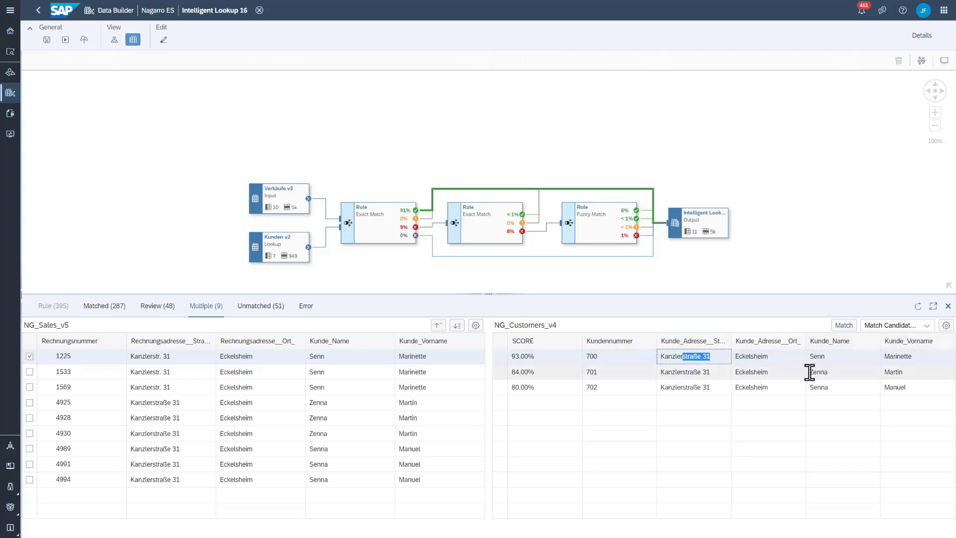
click(817, 371)
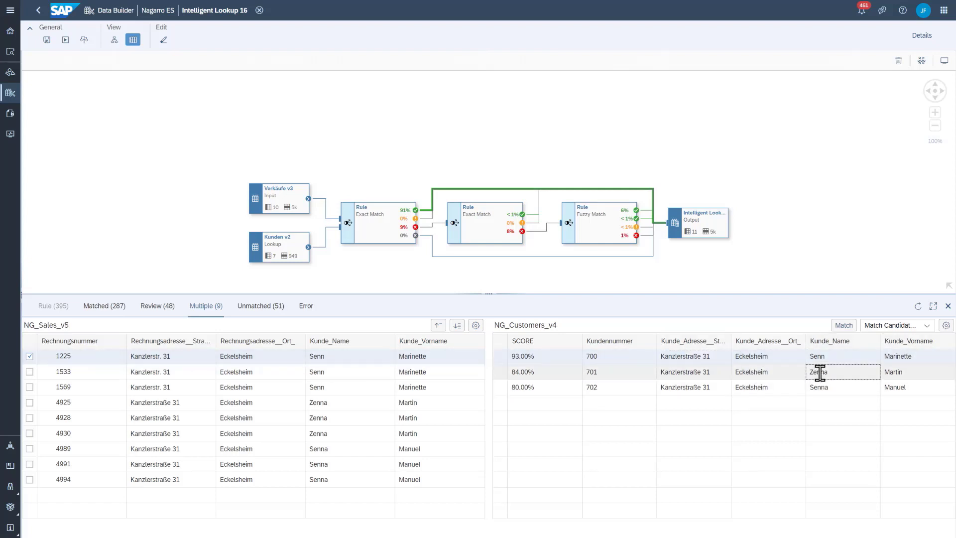
click(820, 387)
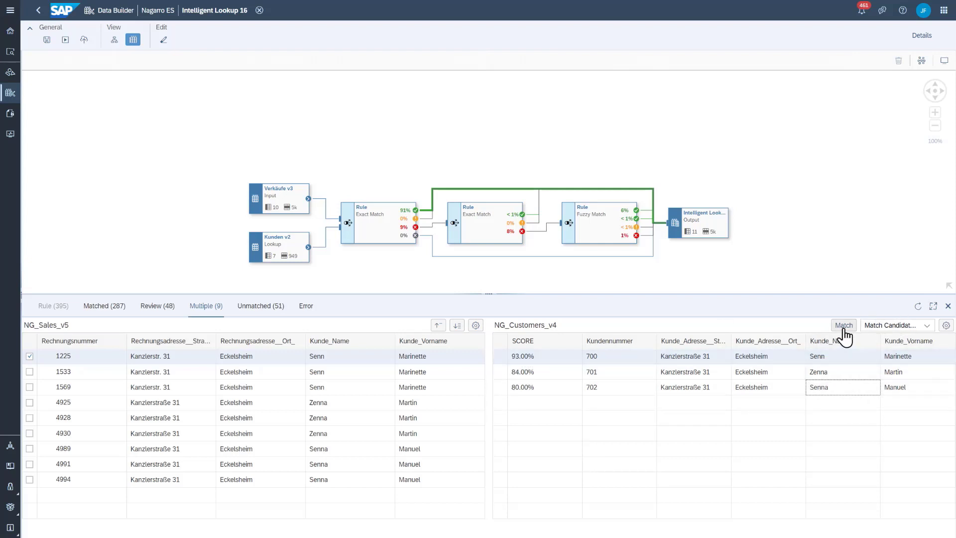
click(844, 326)
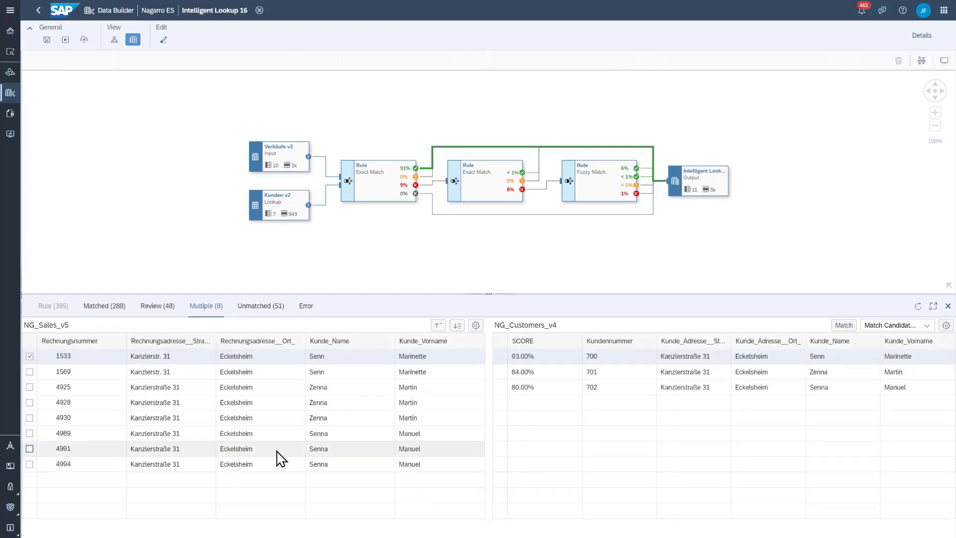
View the unmatched records, and set Guest as the default value for unmatched records in the output column LOOKUP_Kundennummer
click(258, 306)
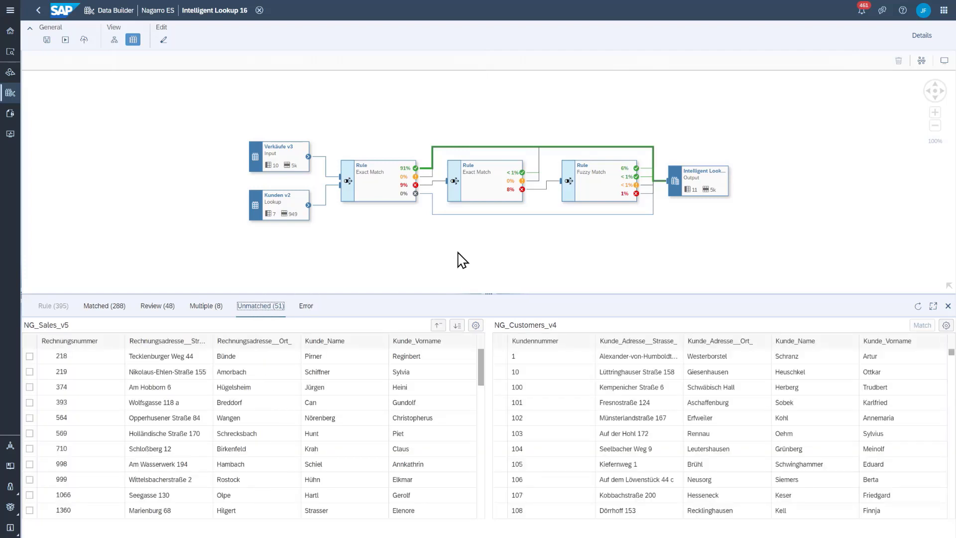
click(693, 195)
click(922, 36)
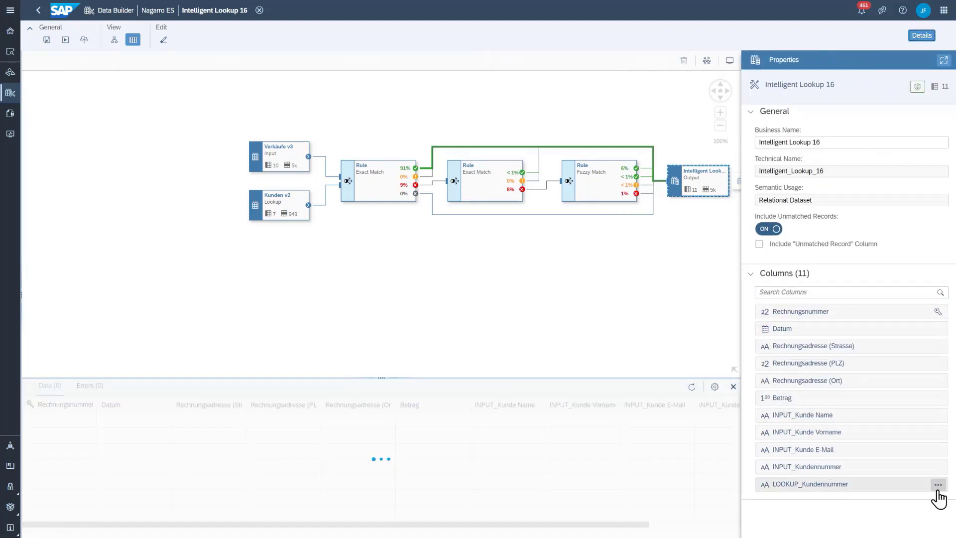
click(938, 485)
click(921, 512)
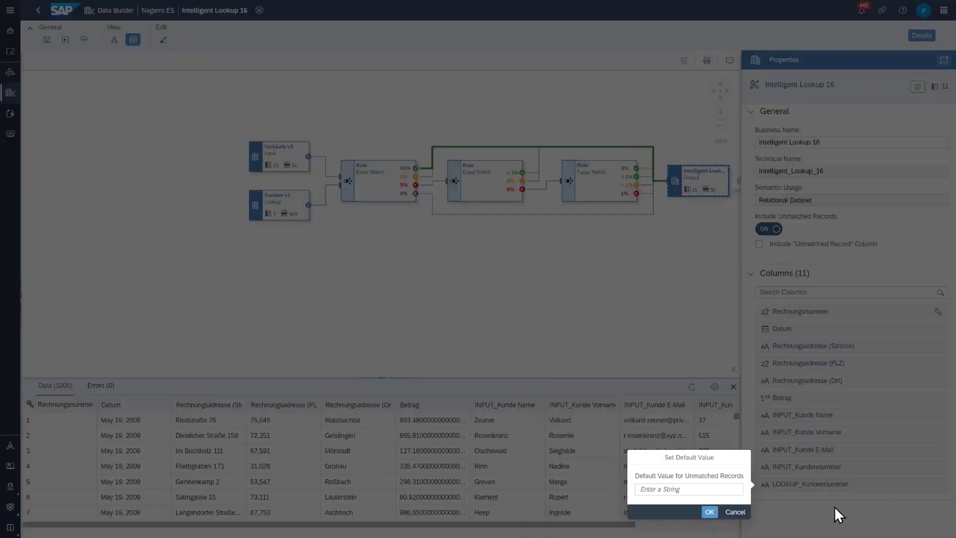
text(Guest)
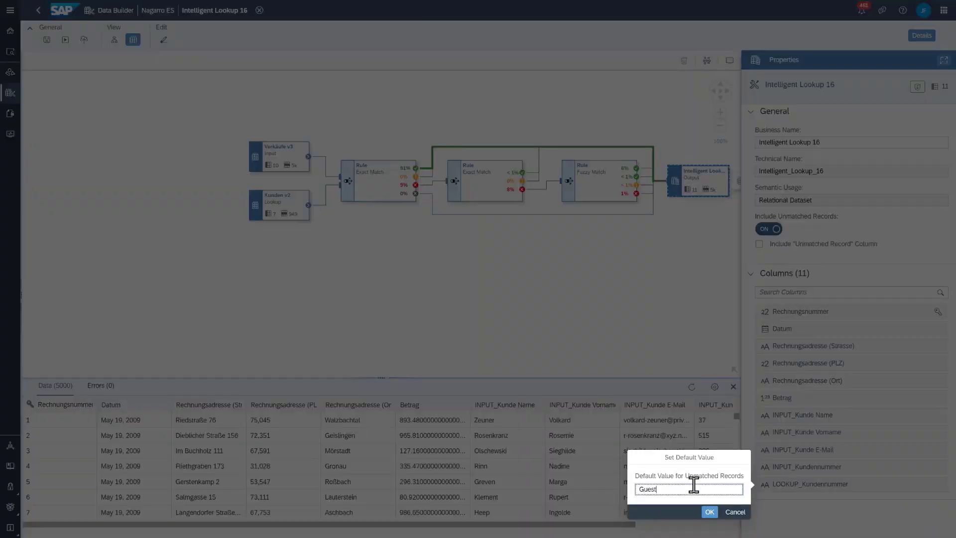
click(710, 512)
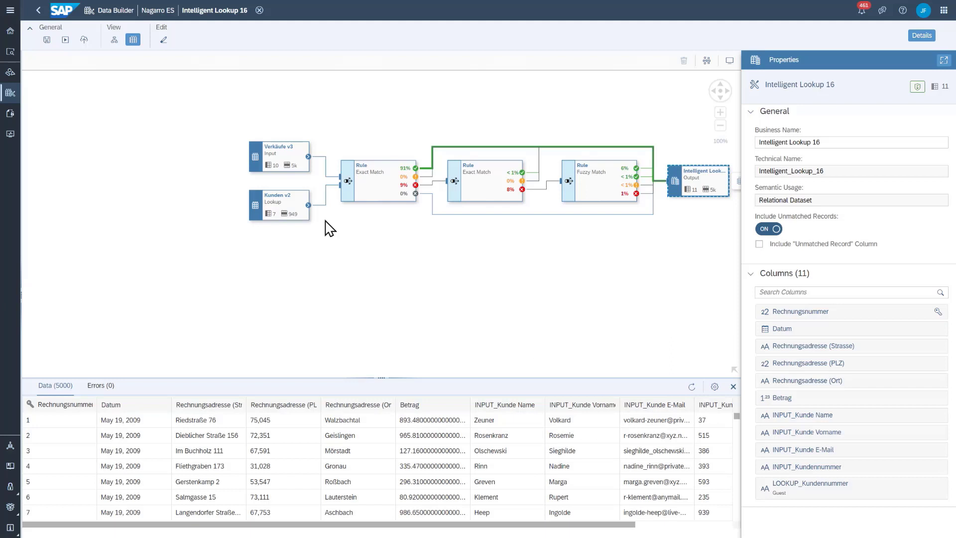
Deploy the changed lookup and check the LOOKUP_Kundennummer column in an enlarged preview of the output data
click(82, 40)
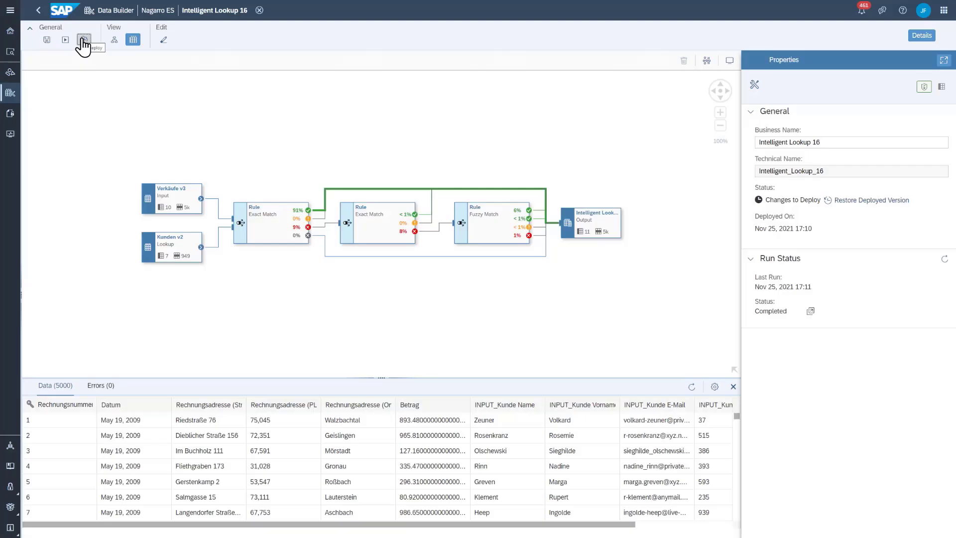
click(595, 227)
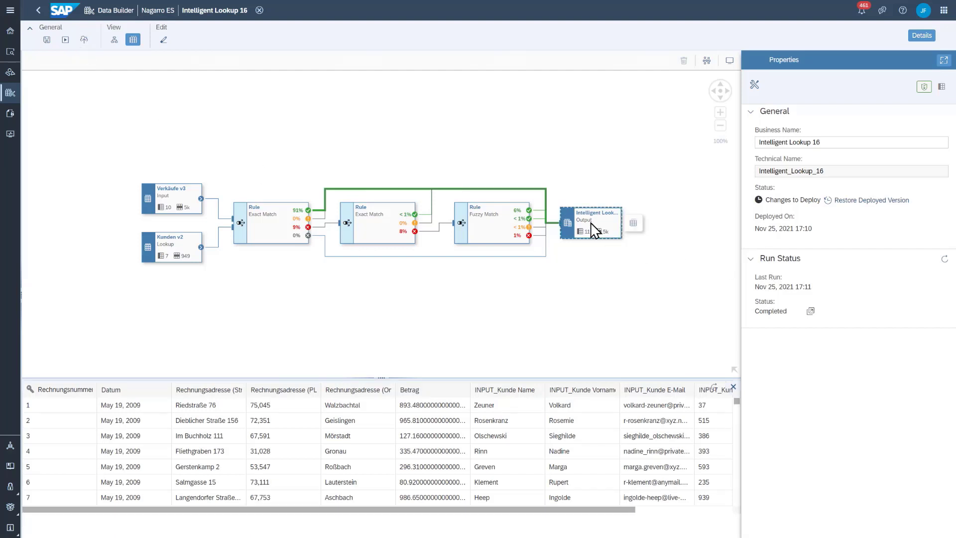
drag(394, 379, 396, 271)
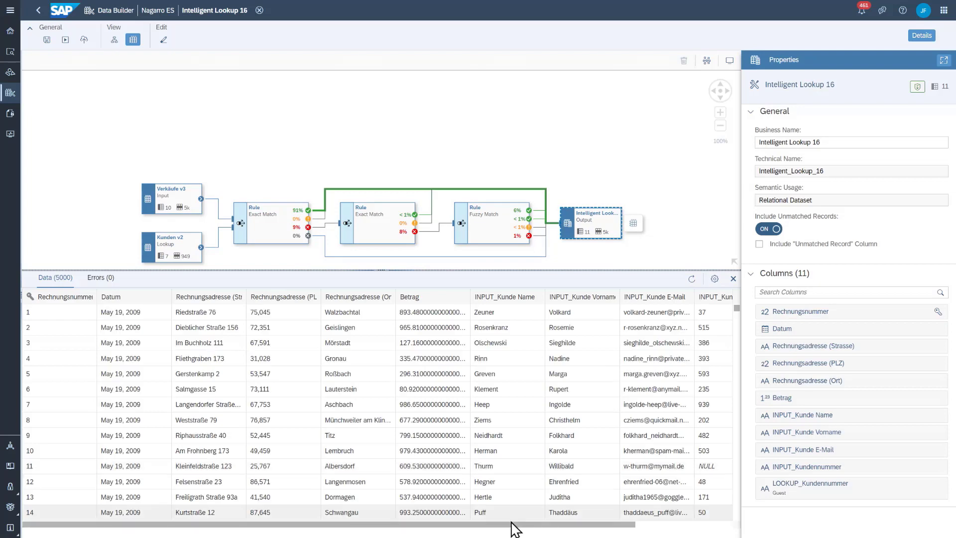
drag(500, 528, 666, 506)
scroll(679, 418, down, 10)
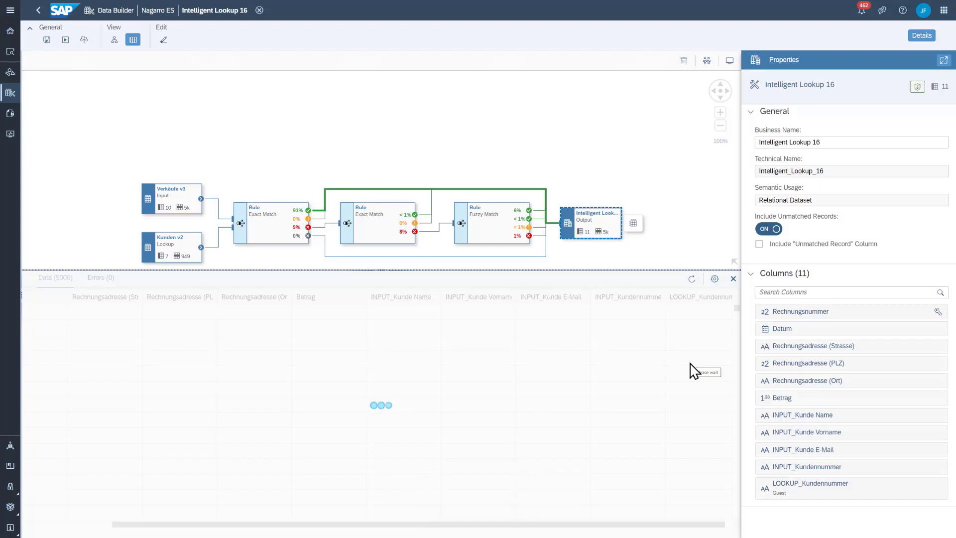
scroll(694, 371, down, 10)
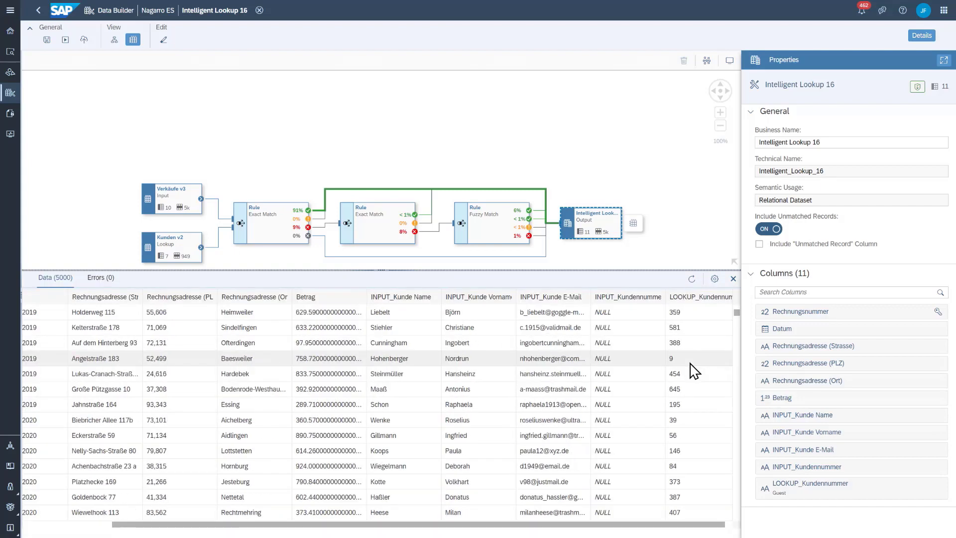
click(281, 159)
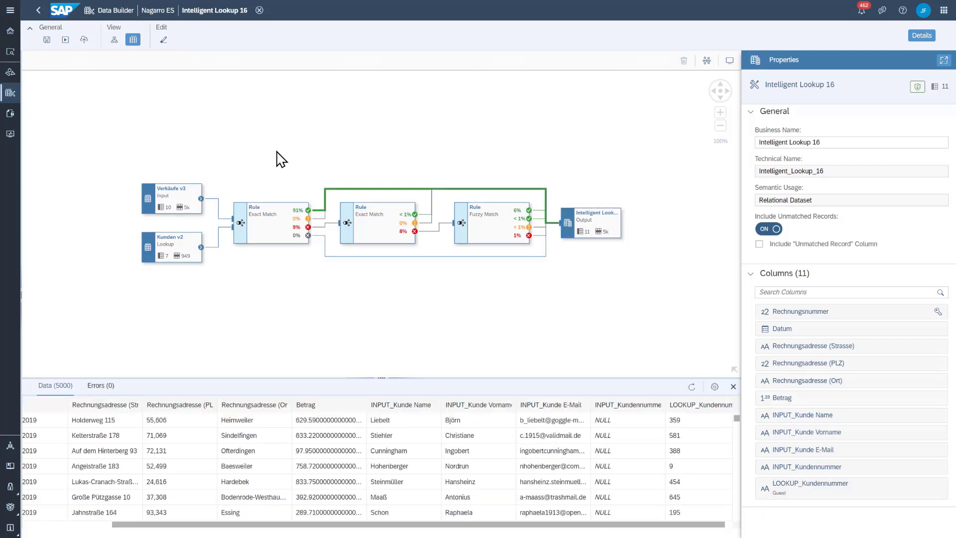
Close the lookup and create a new graphical view with Intelligent Lookup 16 as its source
click(259, 10)
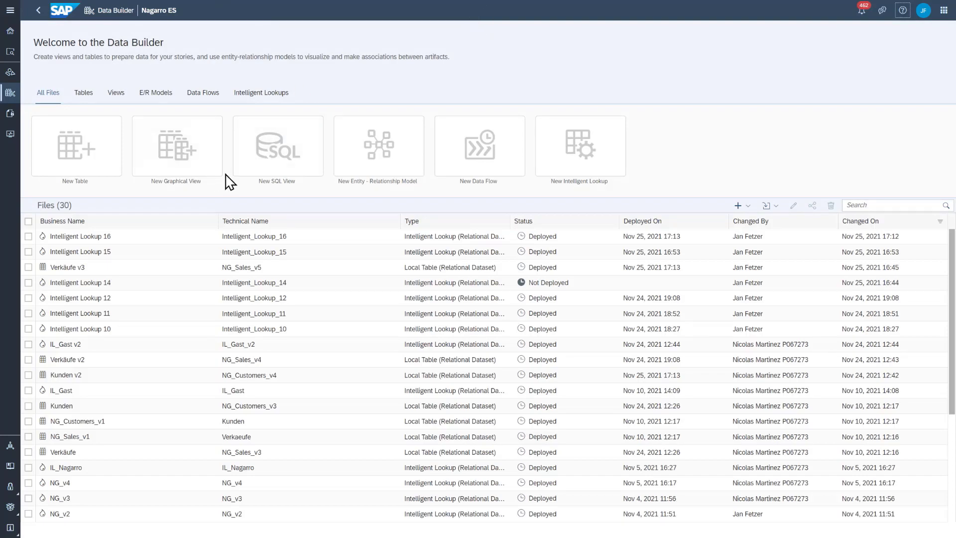
click(177, 151)
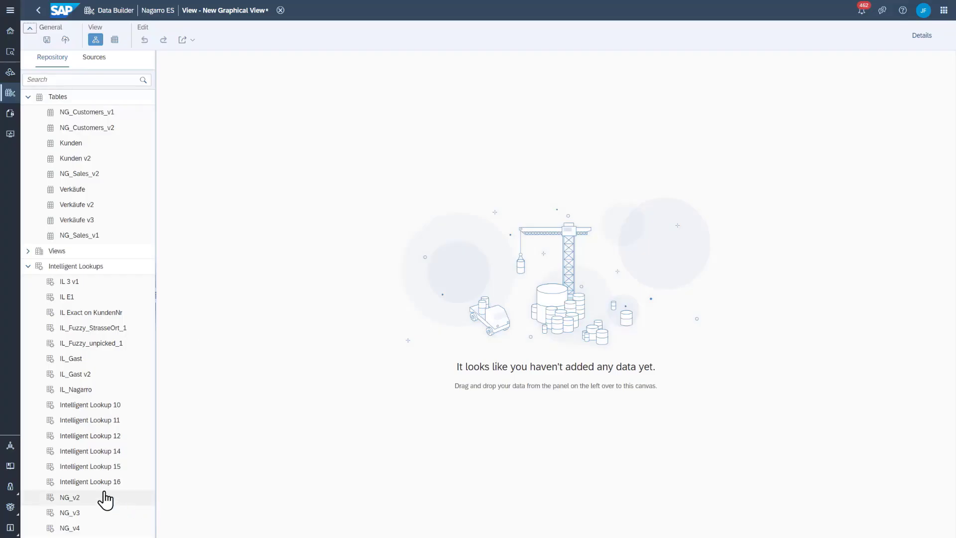
drag(99, 481, 458, 324)
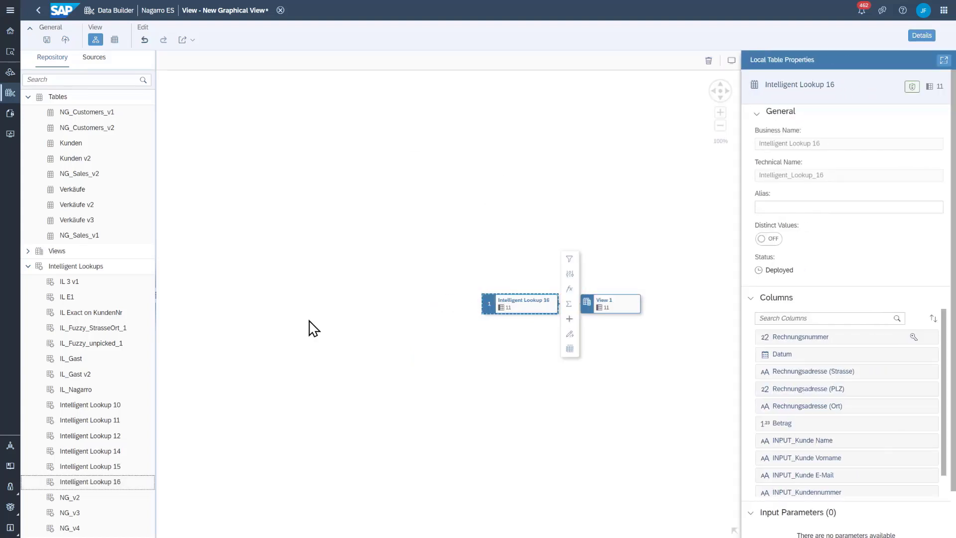
Preview the data of the output node View 1 and check its LOOKUP_Kundennummer column
click(620, 305)
click(653, 333)
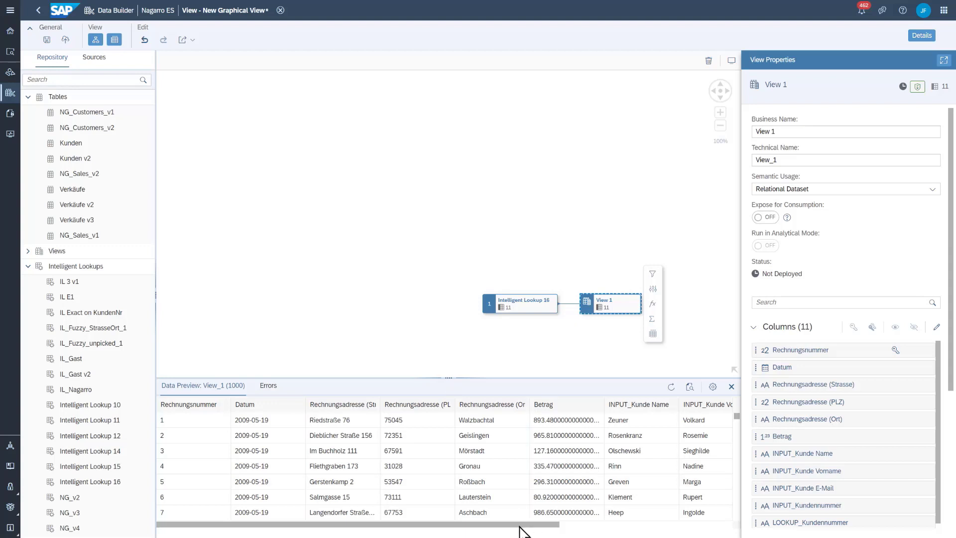
drag(525, 529, 692, 530)
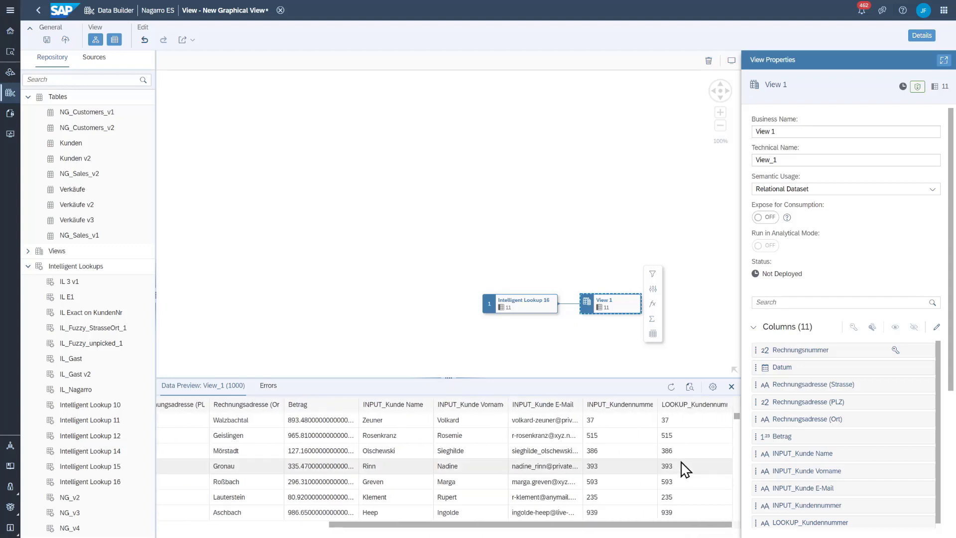